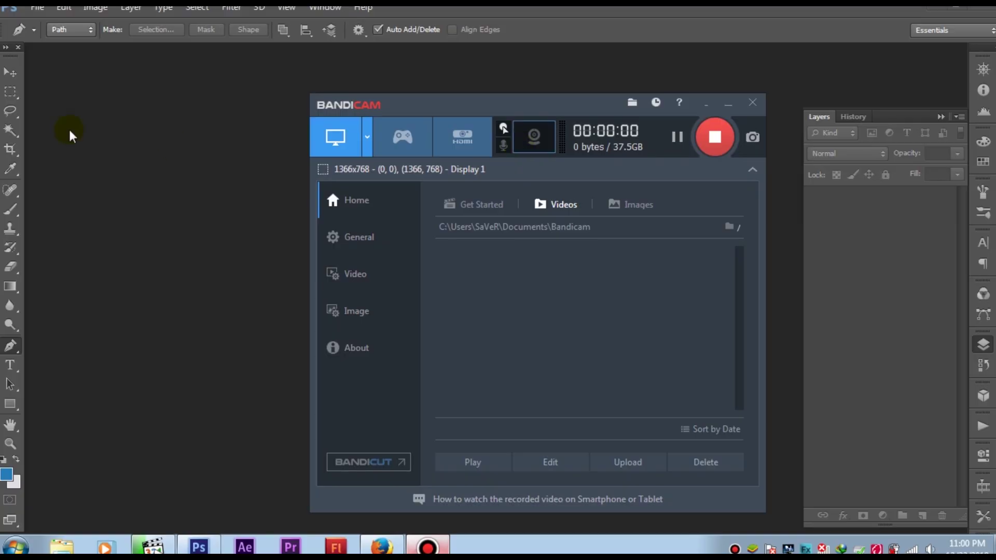
Bring the empty Photoshop CS6 window forward and begin opening a file from the File menu.
click(69, 130)
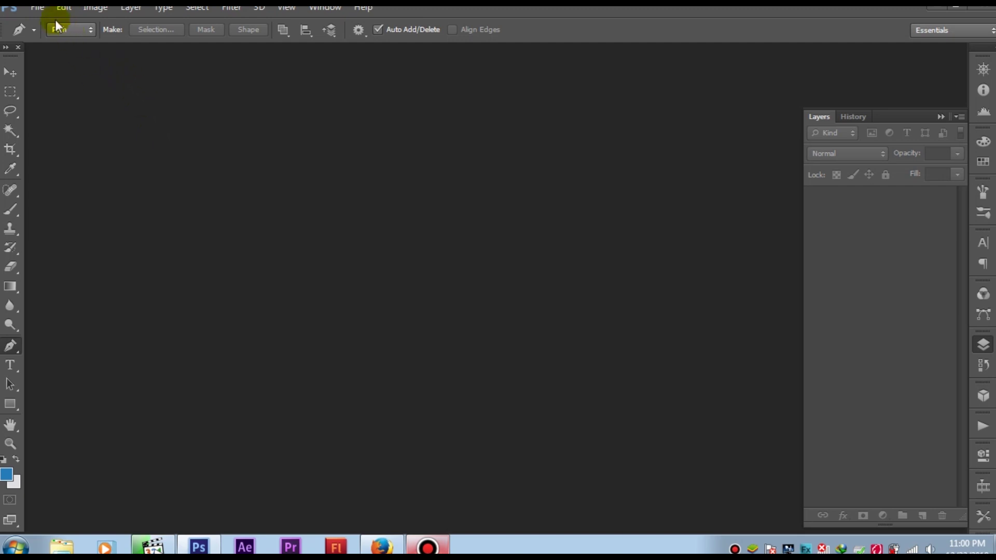
click(39, 9)
Open IMG_20181024_081253.jpg and crop its right side narrower.
click(50, 37)
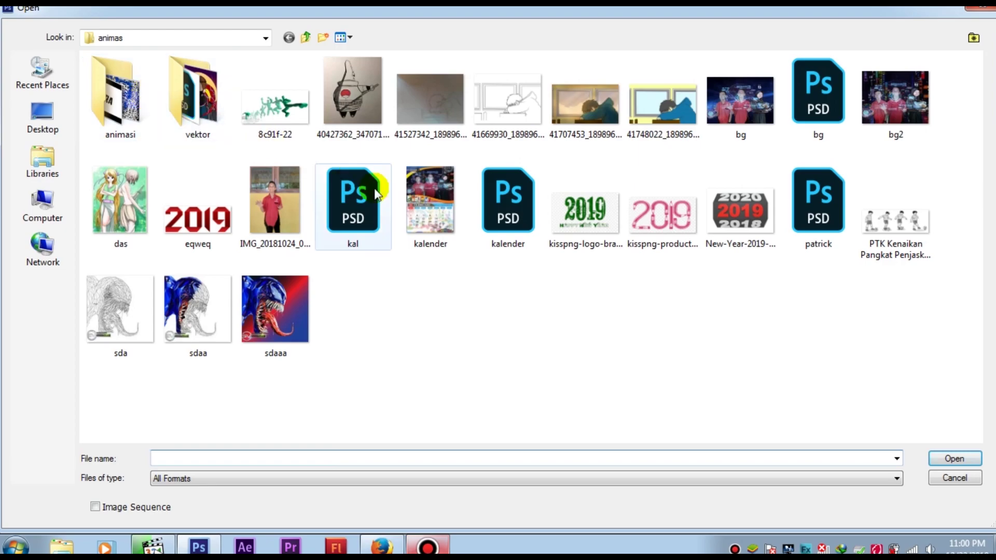
double_click(273, 196)
key(c)
drag(644, 293, 605, 293)
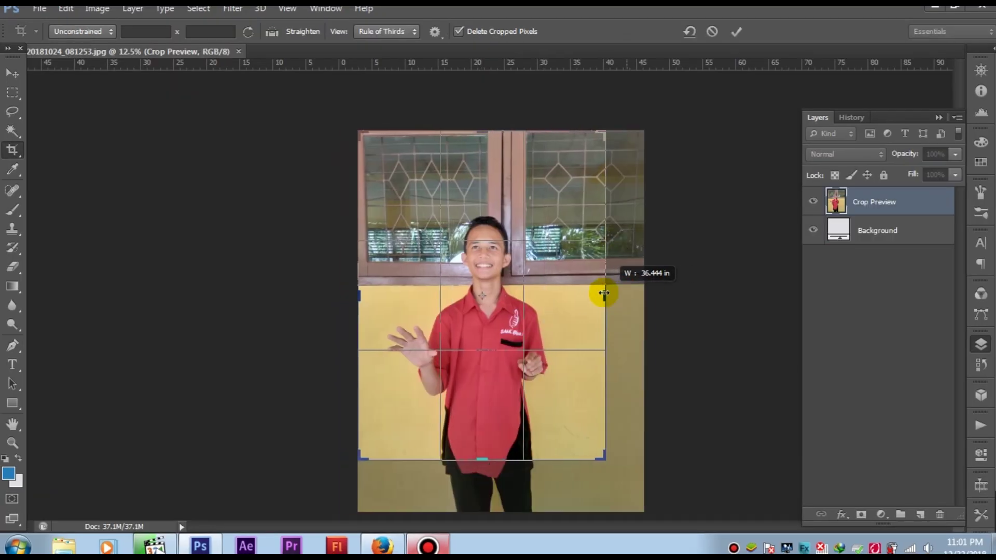
click(737, 32)
Select the Pen tool in Path mode and zoom in on the shirt.
click(13, 72)
click(46, 7)
click(491, 159)
click(13, 345)
scroll(471, 420, up, 5)
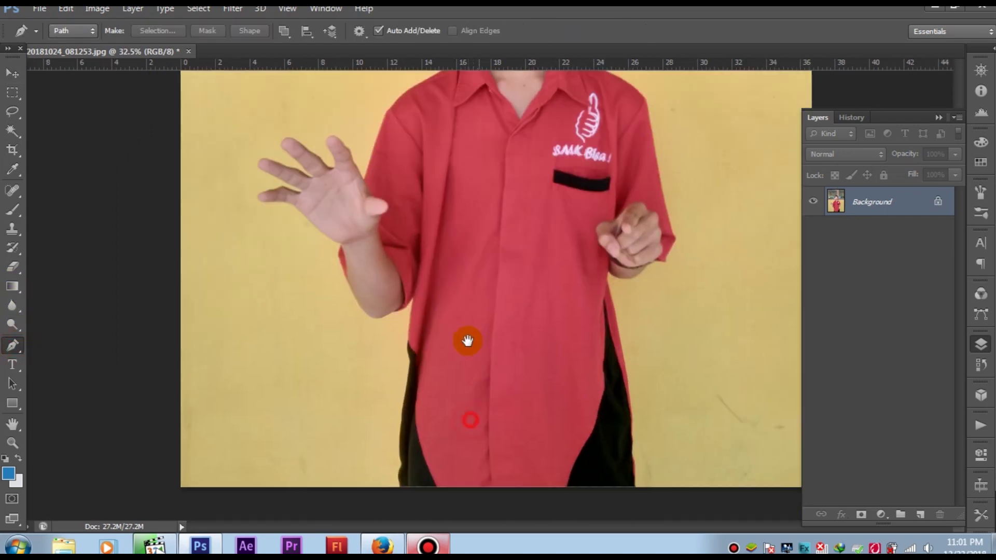
Start the pen path at the shirt's lower-left black edge and trace up the arm.
mouse_move(474, 467)
mouse_down()
mouse_move(382, 434)
mouse_move(477, 455)
mouse_up()
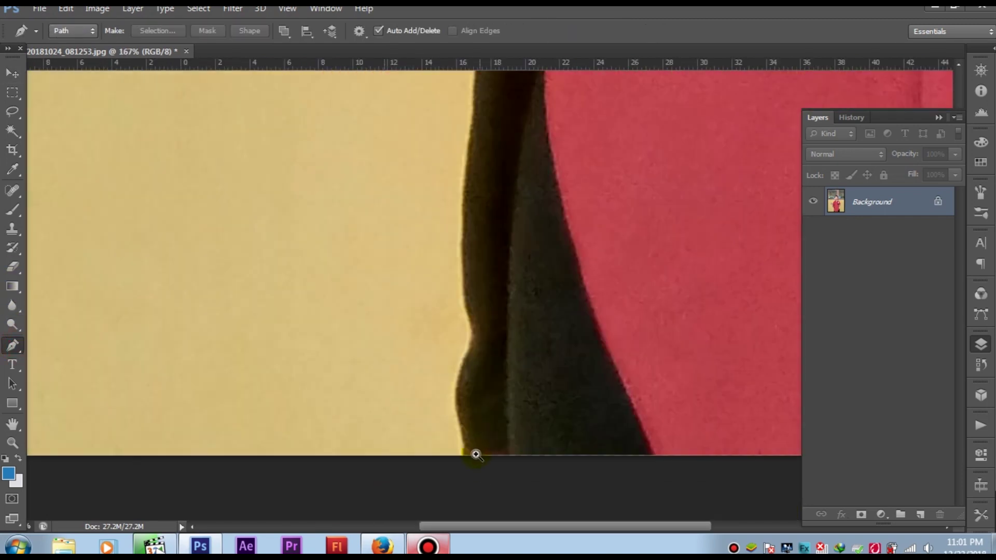
click(457, 304)
click(449, 389)
scroll(441, 400, up, 3)
click(457, 183)
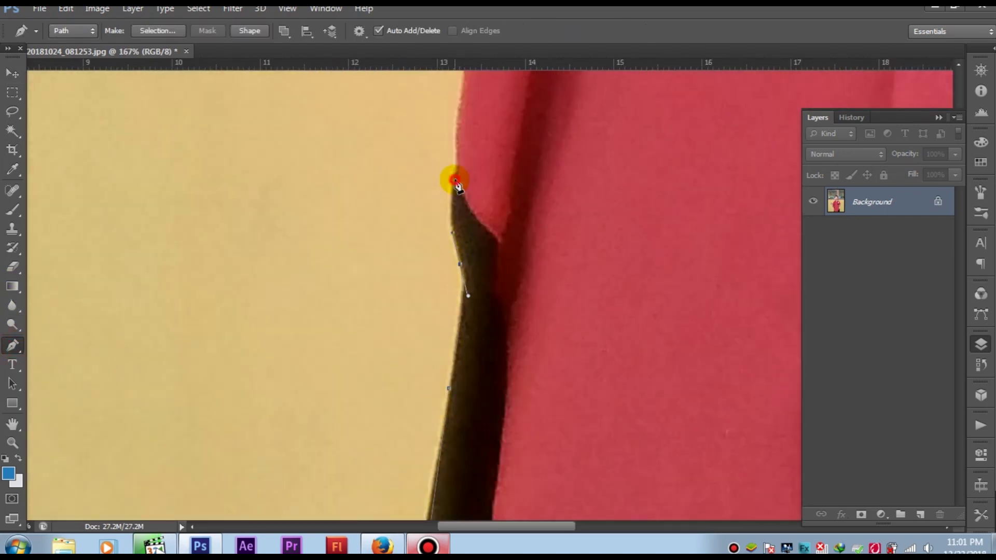
scroll(456, 207, up, 3)
click(394, 188)
scroll(395, 192, up, 3)
click(349, 260)
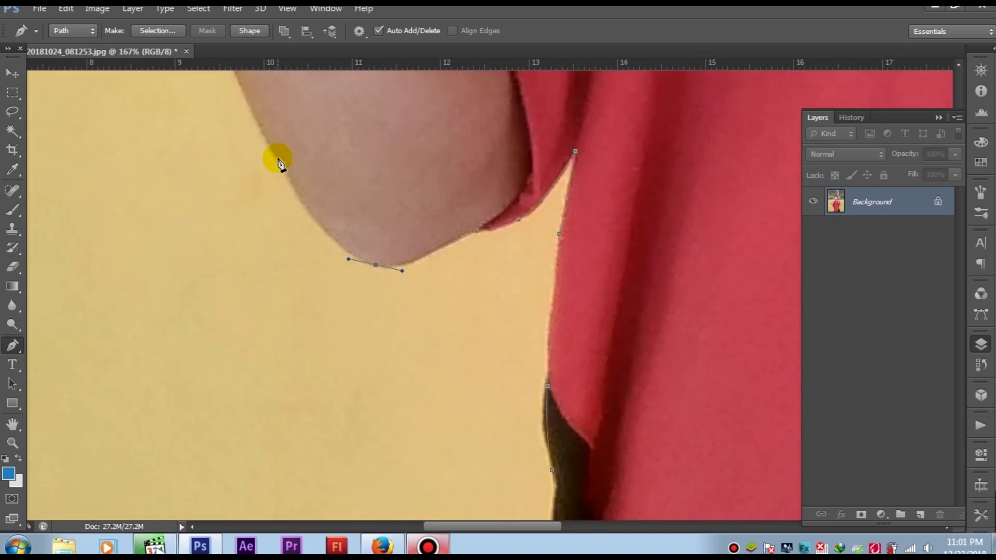
Continue the path around the elbow and along the underarm edge.
scroll(301, 208, up, 3)
click(300, 322)
click(263, 221)
click(247, 149)
scroll(259, 192, up, 3)
click(282, 234)
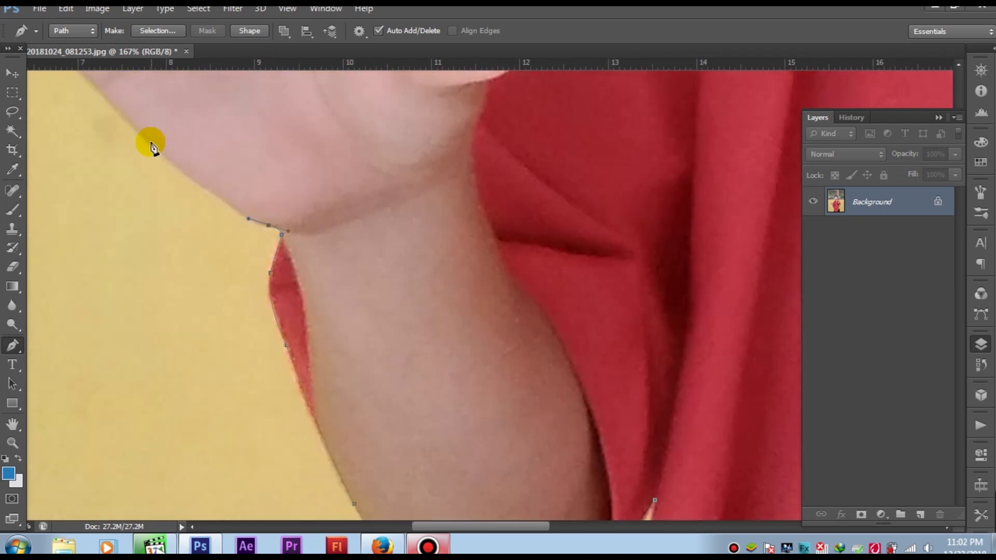
scroll(151, 145, up, 3)
scroll(200, 285, up, 3)
Curve the path along the hand's lower edge and first fingertip, undoing misplaced points.
click(347, 298)
drag(249, 291, 242, 276)
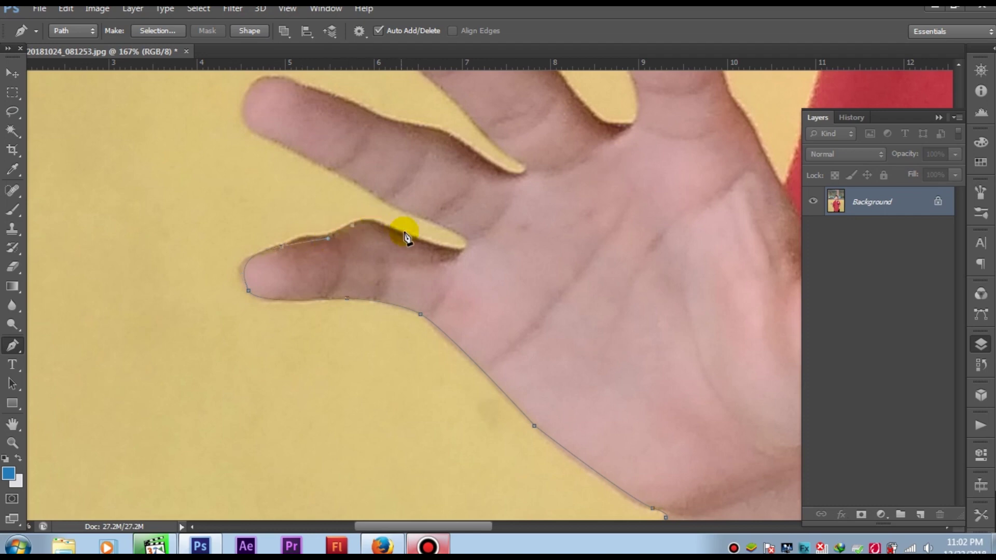
drag(352, 208, 332, 187)
mouse_move(300, 153)
mouse_down()
mouse_move(269, 147)
mouse_move(266, 116)
mouse_up()
key(ctrl+alt+z)
key(ctrl+alt+z)
Trace curved anchors up and around the next finger's tip.
click(460, 251)
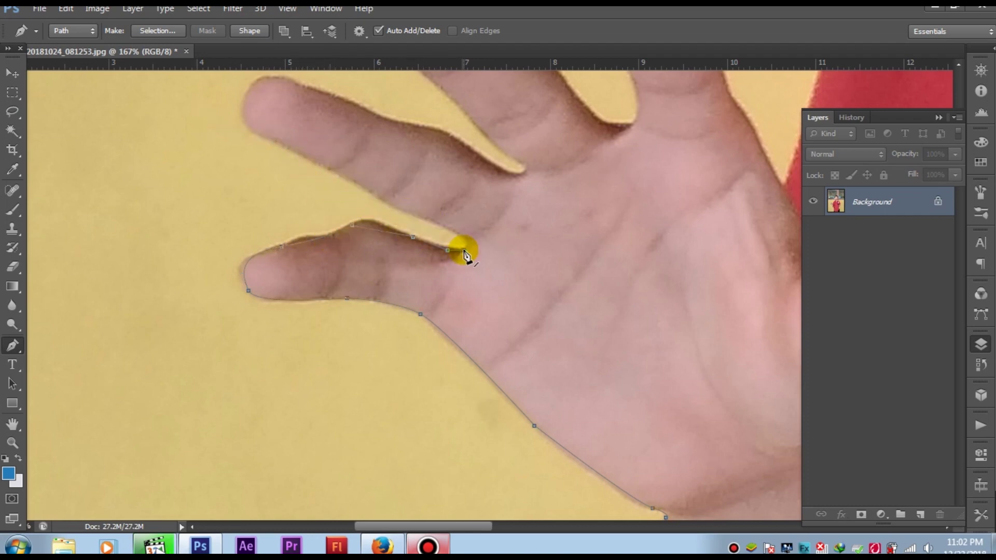
click(427, 222)
drag(314, 162, 285, 153)
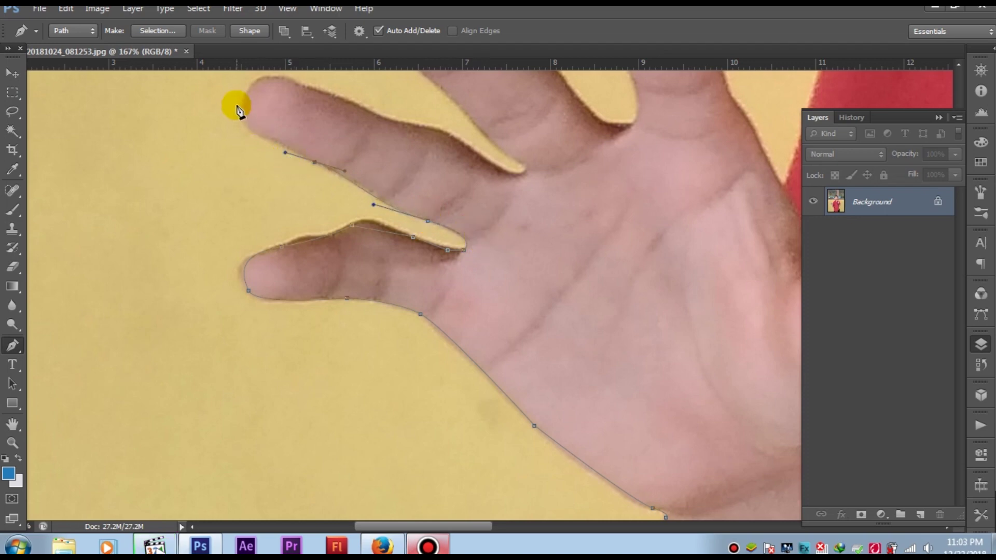
drag(241, 105, 249, 89)
scroll(322, 259, up, 3)
click(382, 280)
drag(425, 286, 445, 303)
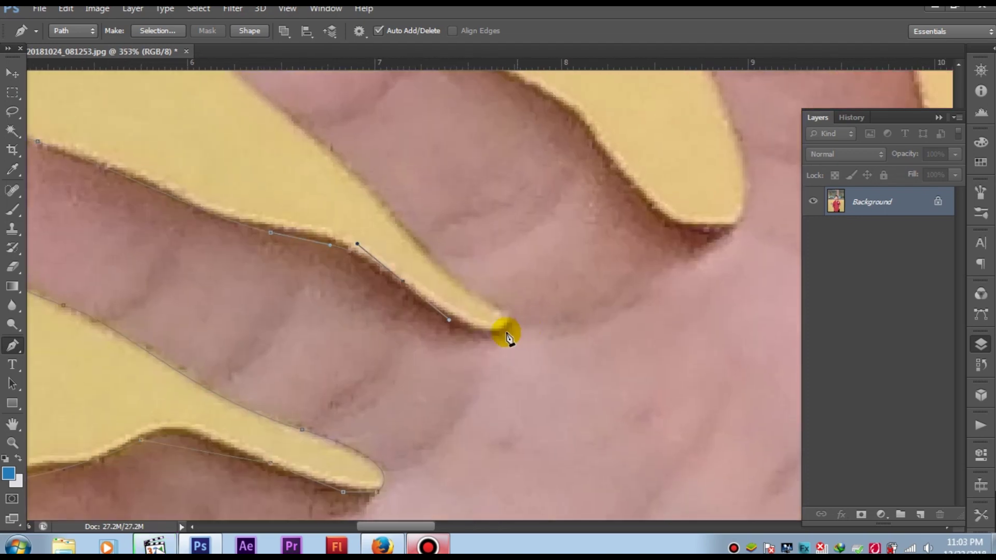
Trace the path through the finger gaps and around the last fingertip.
scroll(507, 334, up, 2)
click(416, 211)
scroll(416, 212, down, 1)
click(308, 283)
drag(288, 192, 336, 138)
click(473, 281)
click(550, 340)
click(617, 385)
click(626, 306)
drag(594, 177, 614, 165)
Continue the path along the shoulder and down the shirt edge.
click(756, 344)
scroll(452, 400, down, 2)
click(485, 263)
scroll(482, 313, up, 1)
click(374, 363)
Trace the path from the collar along the neck to the jaw by the ear.
click(579, 231)
click(607, 157)
click(643, 117)
drag(644, 117, 454, 384)
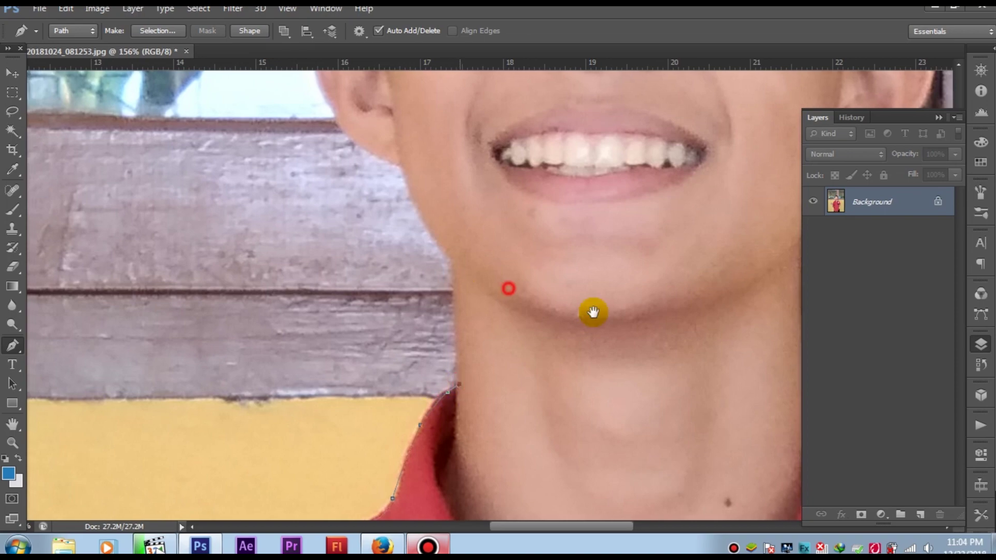
scroll(463, 299, up, 2)
scroll(464, 299, left, 5)
drag(700, 349, 685, 335)
Trace around the ear, along the hairline and over the top of the hair.
click(571, 189)
click(596, 93)
scroll(596, 88, up, 5)
click(606, 174)
scroll(629, 93, up, 1)
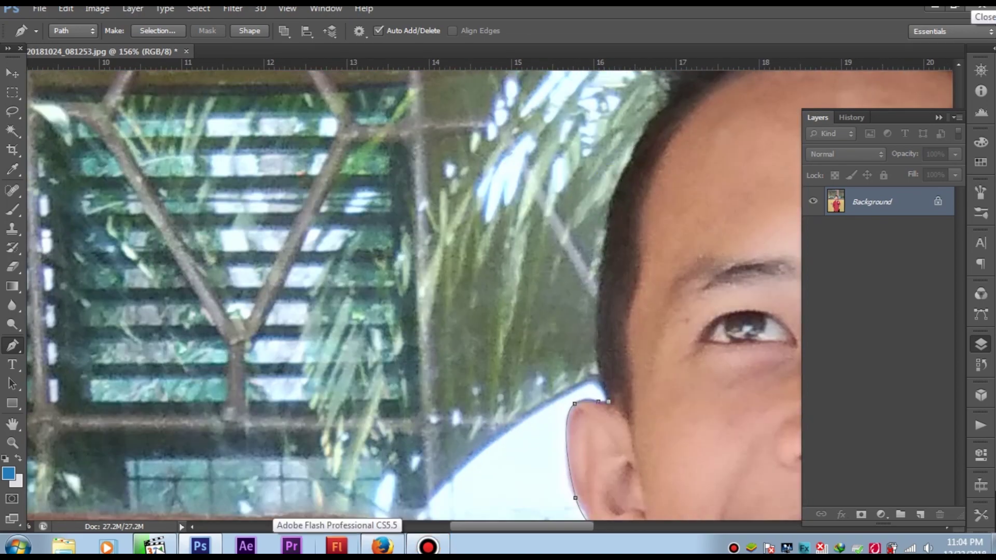
scroll(396, 323, up, 4)
scroll(397, 323, right, 5)
drag(423, 288, 412, 306)
click(626, 155)
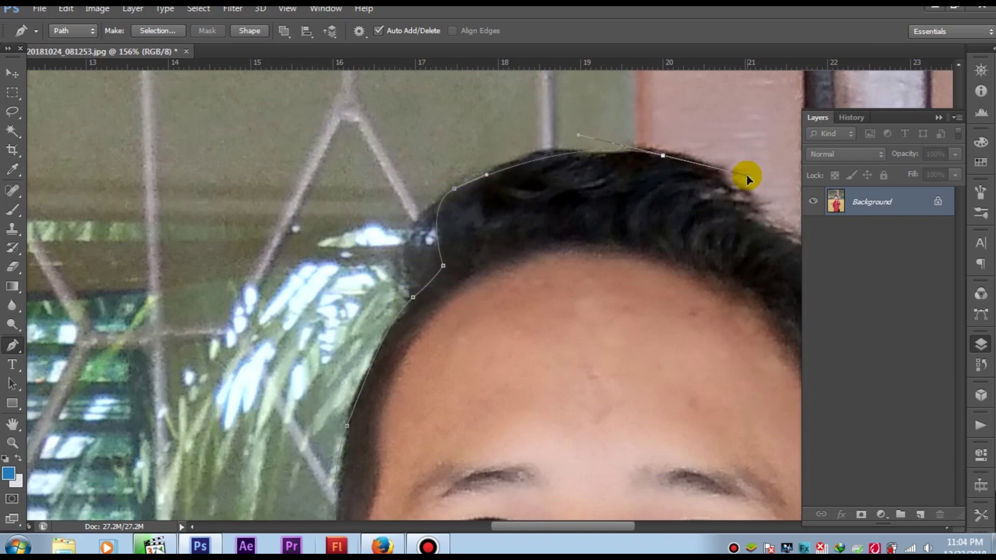
scroll(600, 204, right, 3)
Run the path down the hair's right edge, around the right ear to the jaw.
click(678, 382)
scroll(648, 312, down, 5)
click(622, 243)
click(620, 279)
click(615, 319)
scroll(623, 332, right, 5)
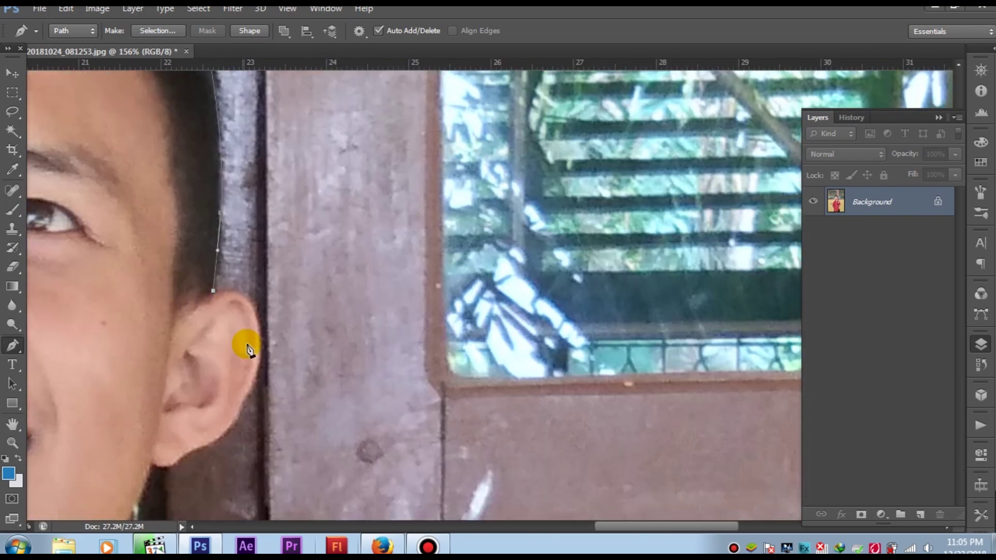
click(196, 455)
scroll(208, 395, down, 1)
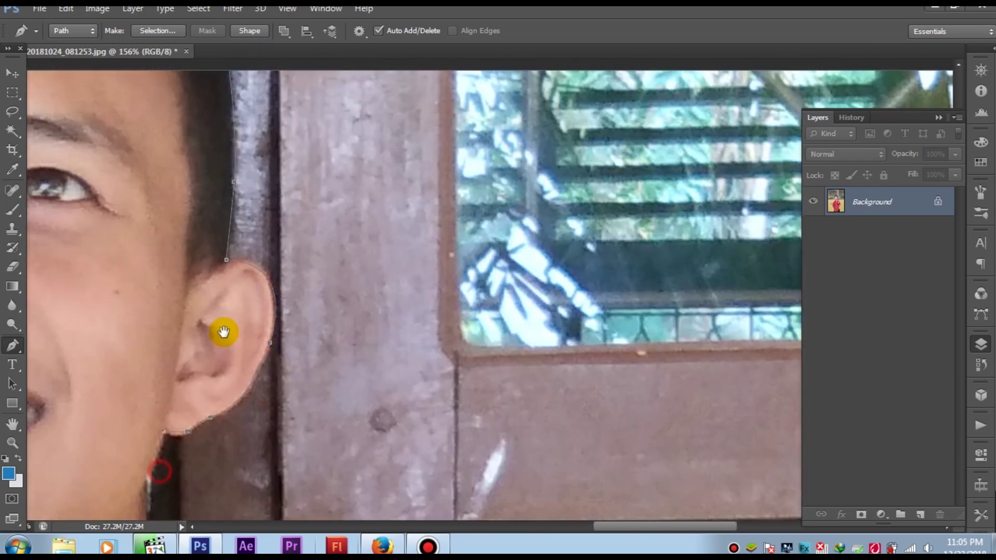
scroll(223, 332, left, 3)
click(196, 374)
scroll(358, 115, down, 5)
Trace down the neck and along the collar's edge.
click(321, 291)
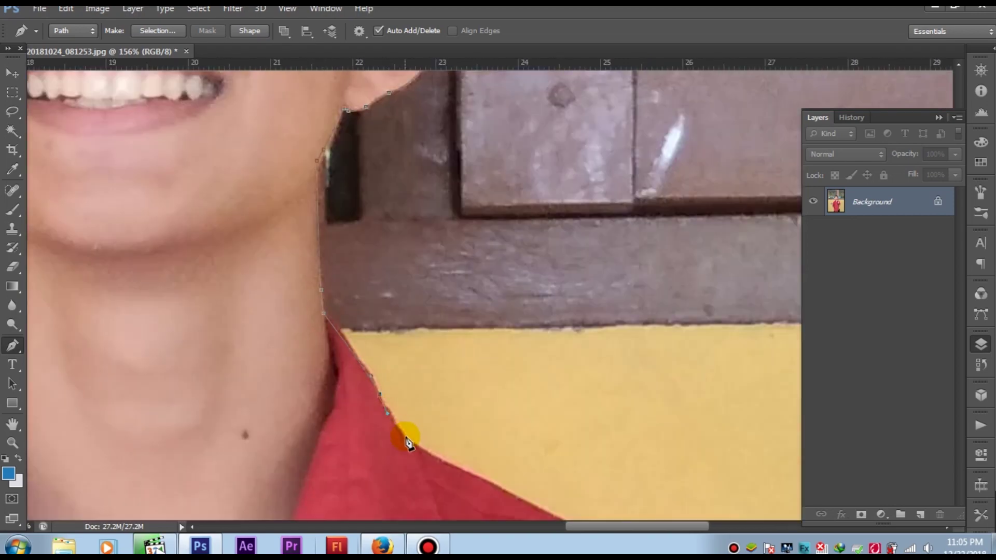
click(415, 446)
click(430, 455)
scroll(467, 426, down, 4)
scroll(467, 426, right, 3)
scroll(570, 519, down, 5)
scroll(570, 519, right, 1)
Trace the shirt's right edge down the sleeve and around the cuff.
click(568, 446)
scroll(597, 415, down, 5)
click(617, 375)
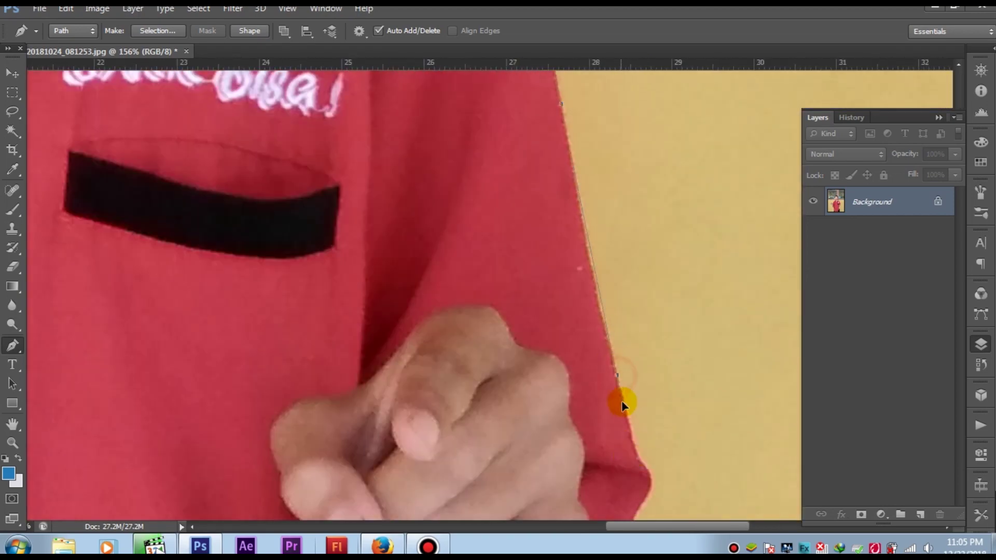
scroll(648, 477, down, 3)
scroll(649, 476, left, 1)
click(650, 387)
click(635, 425)
scroll(624, 465, down, 3)
scroll(624, 466, left, 2)
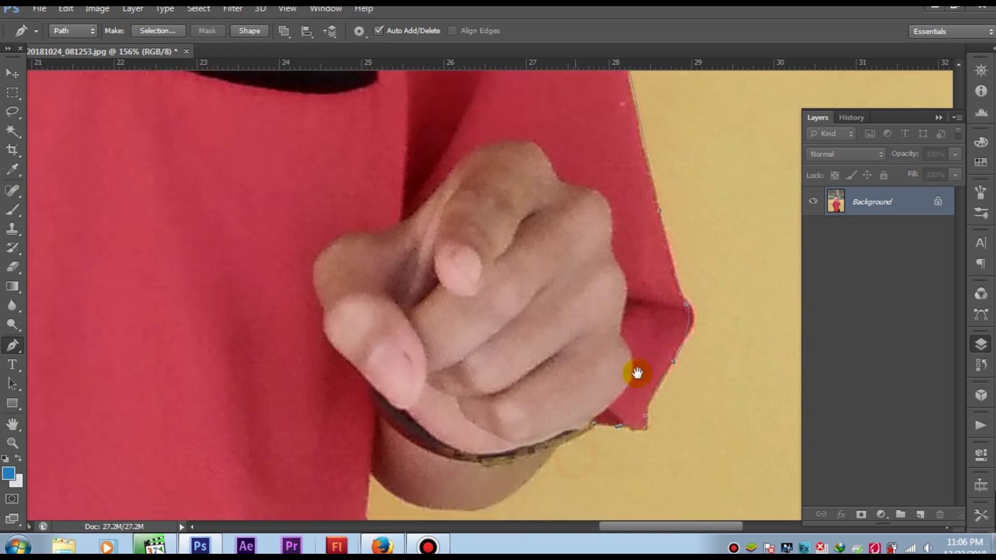
click(634, 371)
scroll(634, 371, down, 1)
click(631, 347)
Trace the shirt's lower edge and close the path at its starting point.
scroll(444, 449, down, 7)
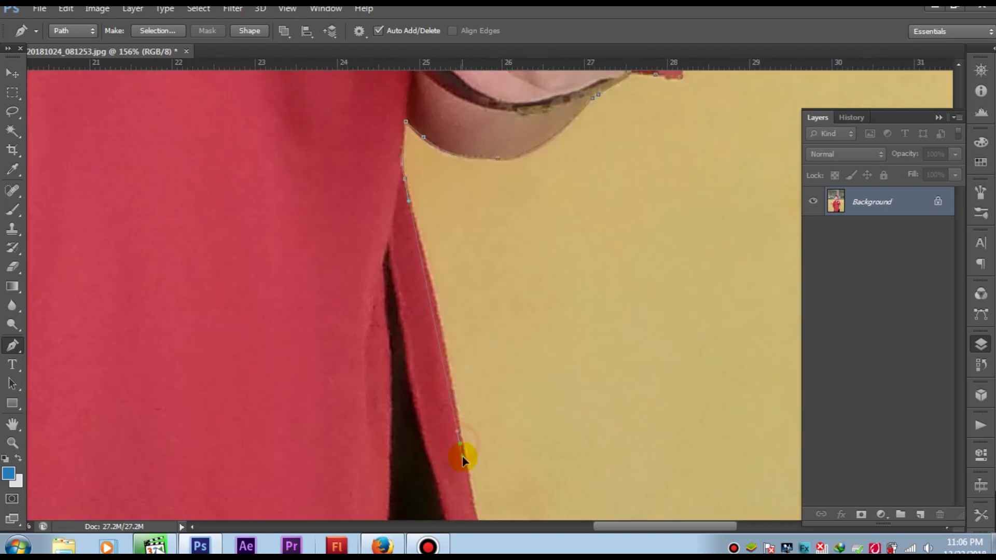
scroll(462, 457, down, 4)
scroll(512, 472, down, 3)
scroll(632, 231, down, 3)
scroll(632, 231, left, 2)
click(649, 207)
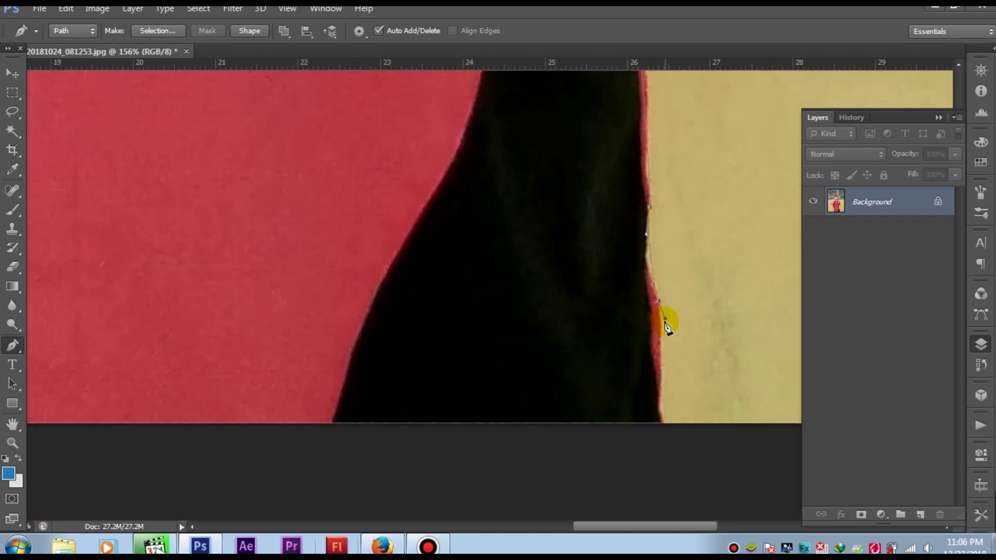
scroll(661, 435, down, 5)
click(312, 413)
right_click(410, 195)
Convert the closed path into a selection of the man.
click(473, 257)
key(Return)
scroll(441, 231, down, 3)
scroll(342, 222, down, 3)
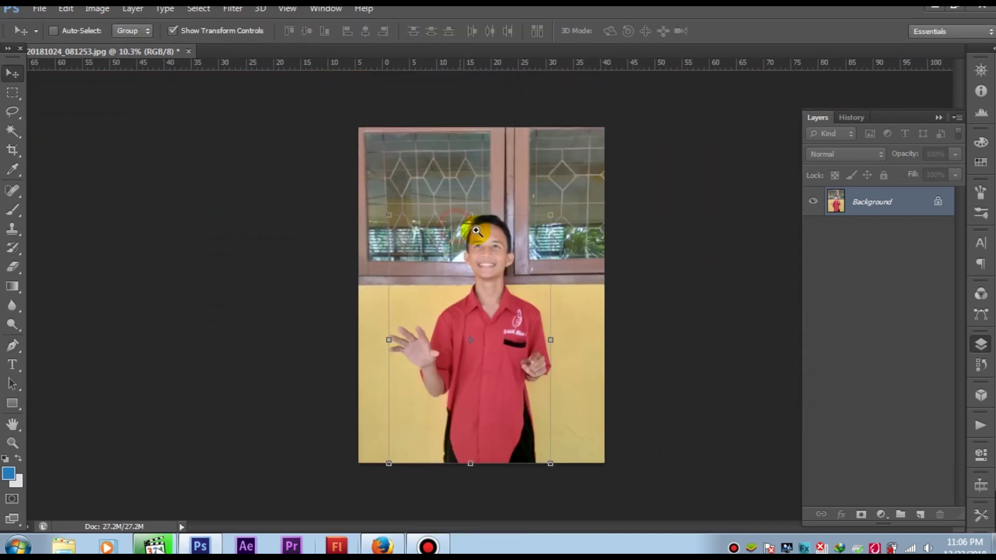
Open the neon street photo from the BACKGROUND folder and drag the selected man into it.
click(39, 8)
click(23, 36)
click(229, 39)
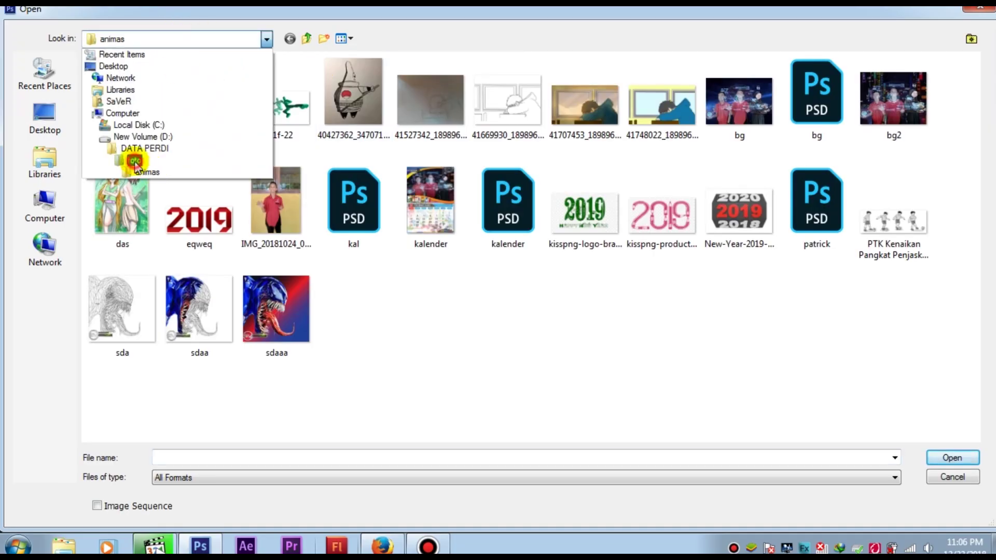
click(138, 160)
double_click(517, 96)
double_click(196, 85)
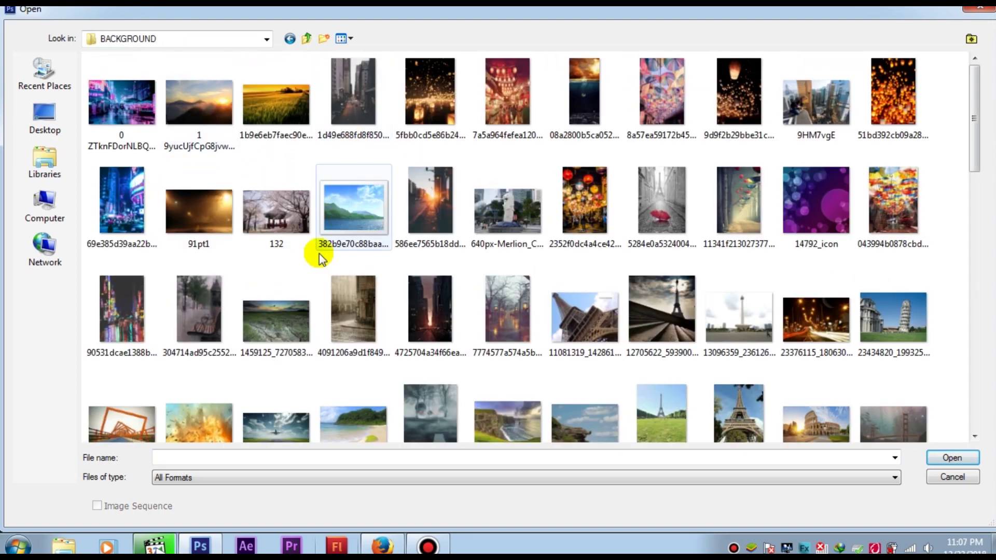
double_click(123, 317)
click(103, 51)
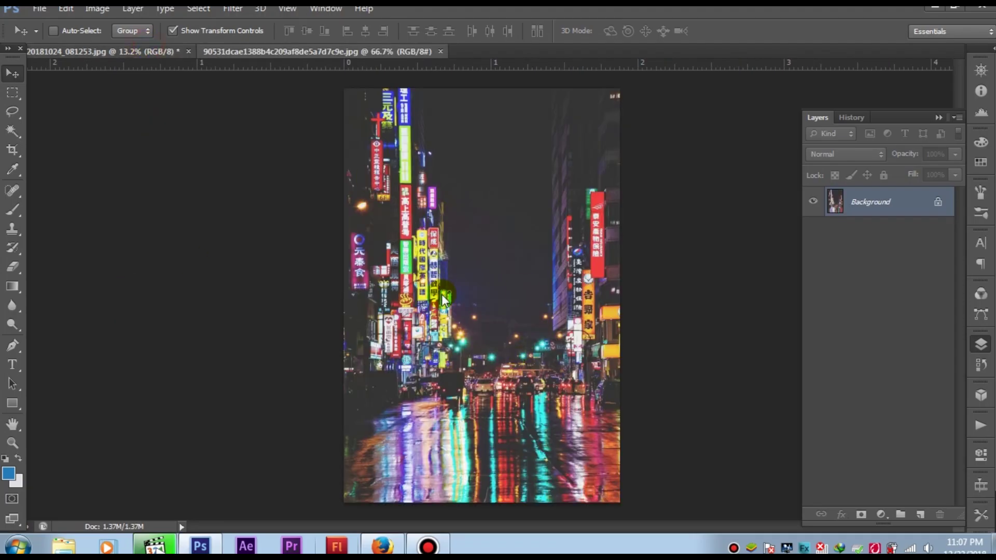
drag(434, 127, 530, 233)
Undo placing the whole photo and cancel the image resize to 30.
key(ctrl+z)
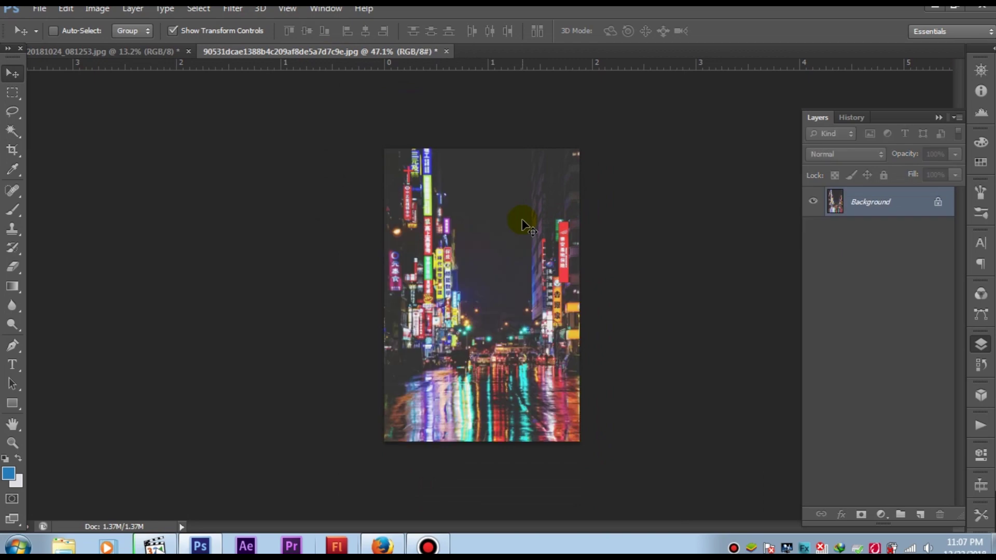
key(ctrl+alt+i)
text(30)
key(Escape)
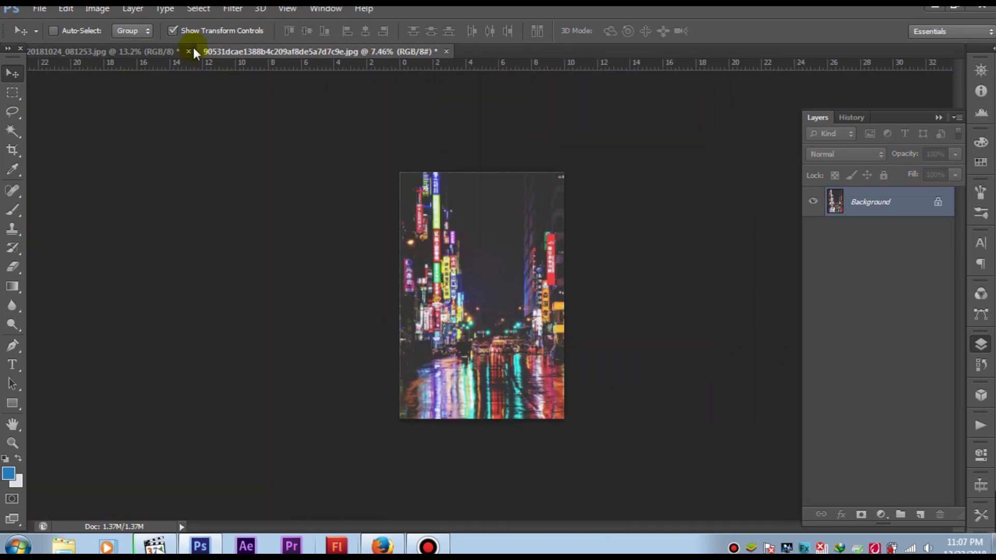
Move the selected man from his photo into the city document and position him.
click(189, 48)
mouse_move(459, 244)
mouse_down()
mouse_move(332, 52)
mouse_move(464, 260)
mouse_up()
key(ctrl+0)
mouse_move(508, 288)
mouse_down()
mouse_move(521, 286)
mouse_move(514, 300)
mouse_up()
Crop the canvas shorter by raising the bottom edge and lowering the top edge.
key(c)
drag(482, 510, 498, 465)
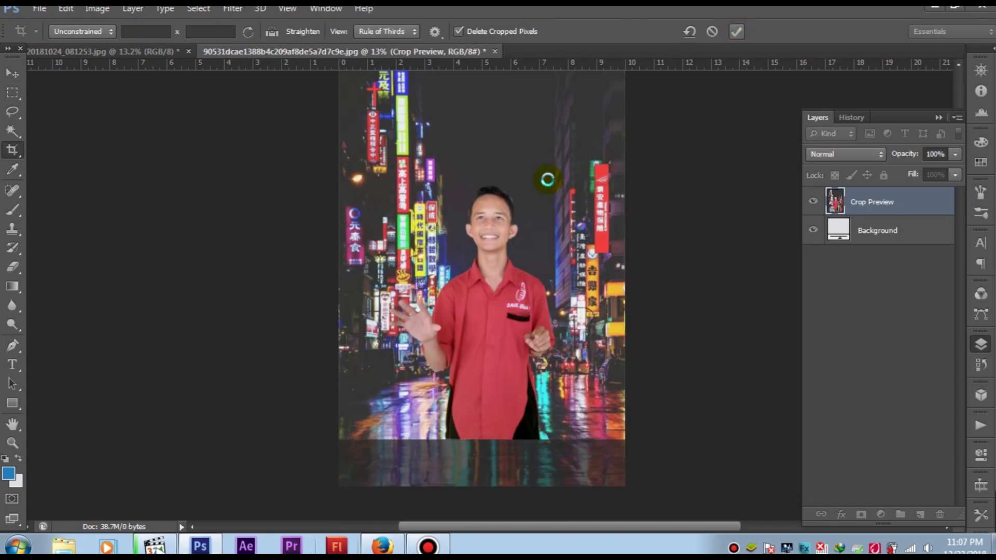
double_click(545, 178)
mouse_move(484, 116)
mouse_down()
mouse_move(484, 138)
mouse_move(482, 126)
mouse_up()
key(Return)
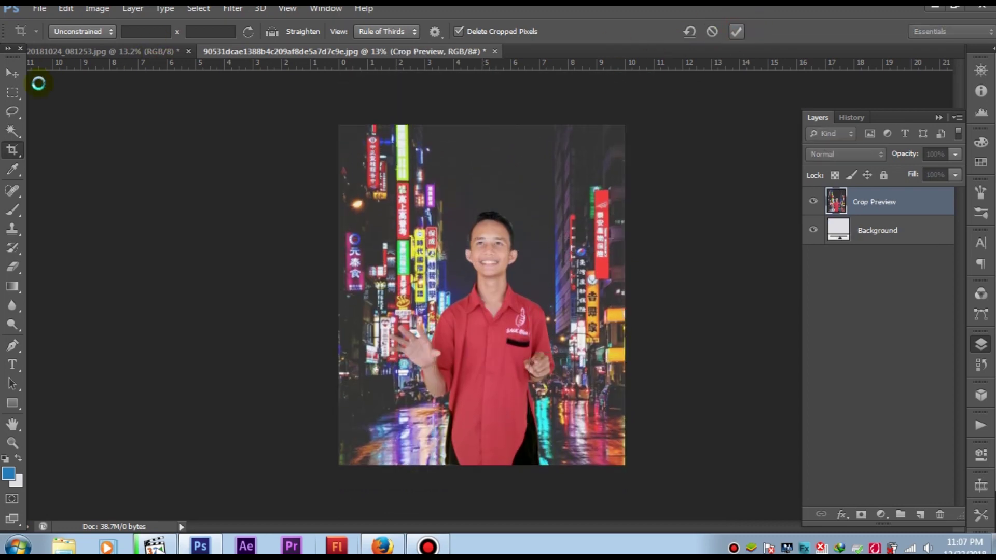
Move Layer 1 down and left, widen it slightly, and nudge it back up.
key(v)
drag(515, 281, 508, 307)
drag(548, 372, 553, 380)
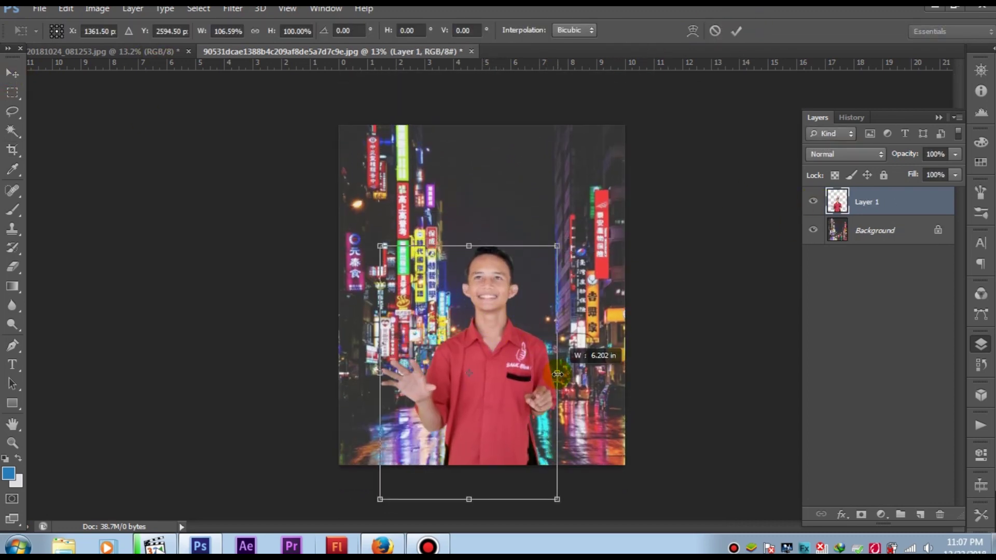
click(737, 31)
drag(550, 306, 549, 299)
key(alt+bracketleft)
Darken the Background layer with Brightness/Contrast at brightness -62, contrast 40.
click(97, 8)
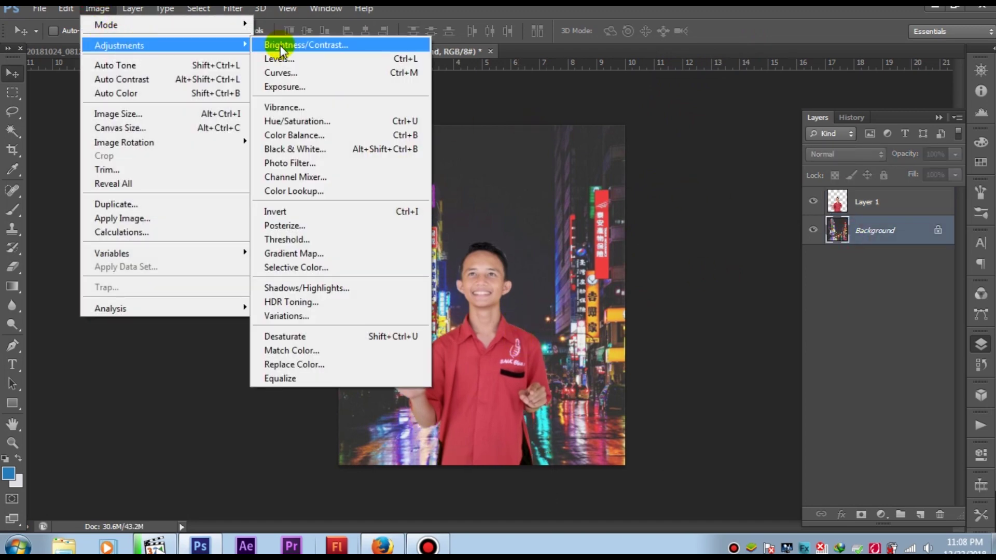
click(290, 42)
drag(689, 192, 668, 192)
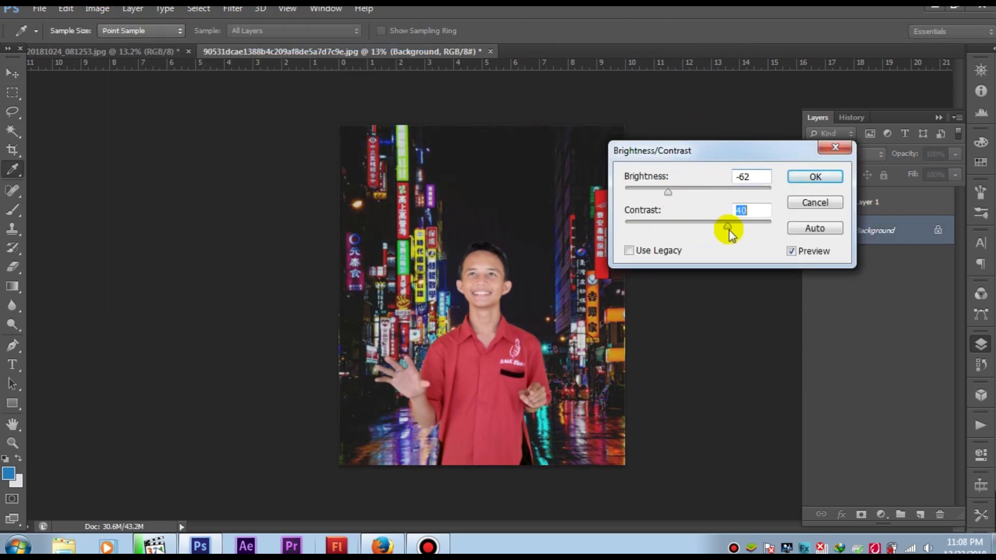
click(815, 177)
Match Layer 1's colours to the Background layer with fade 86.
key(v)
key(ctrl+plus)
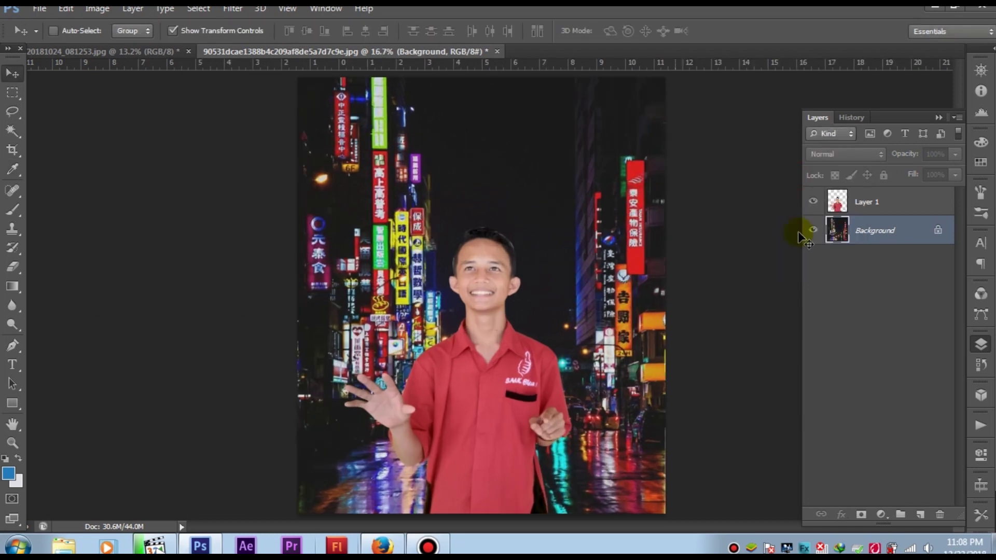
click(872, 202)
click(97, 9)
click(277, 350)
click(773, 408)
click(789, 434)
click(870, 298)
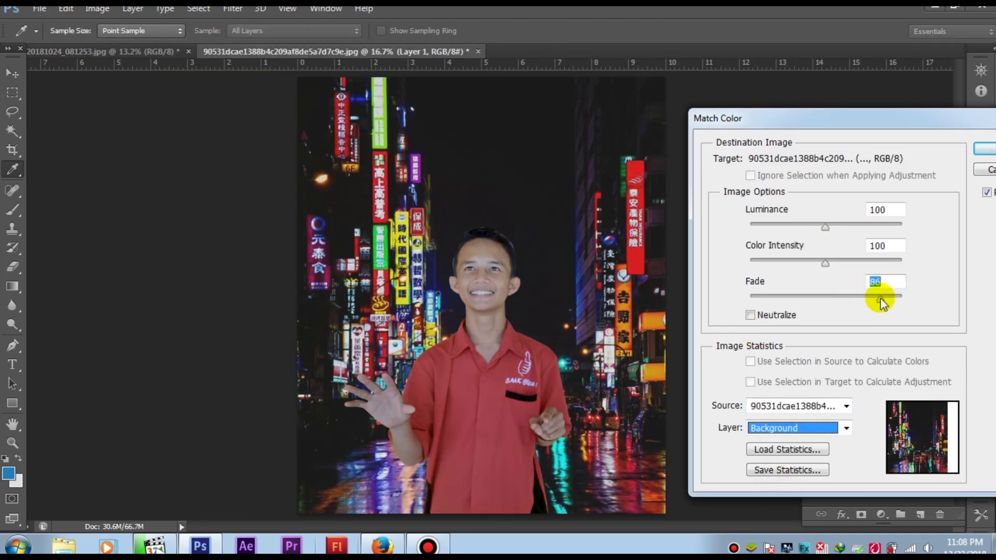
key(Return)
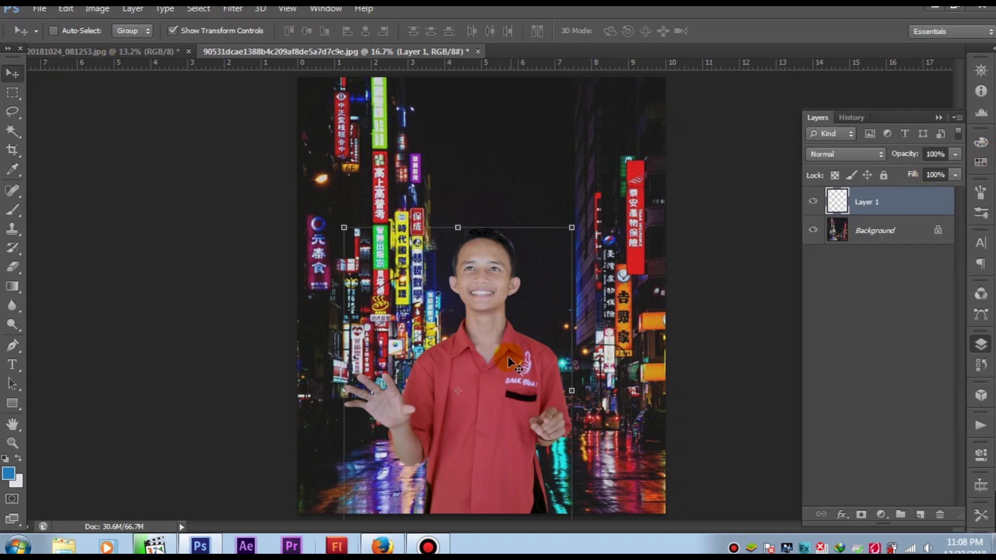
drag(508, 357, 493, 252)
click(493, 251)
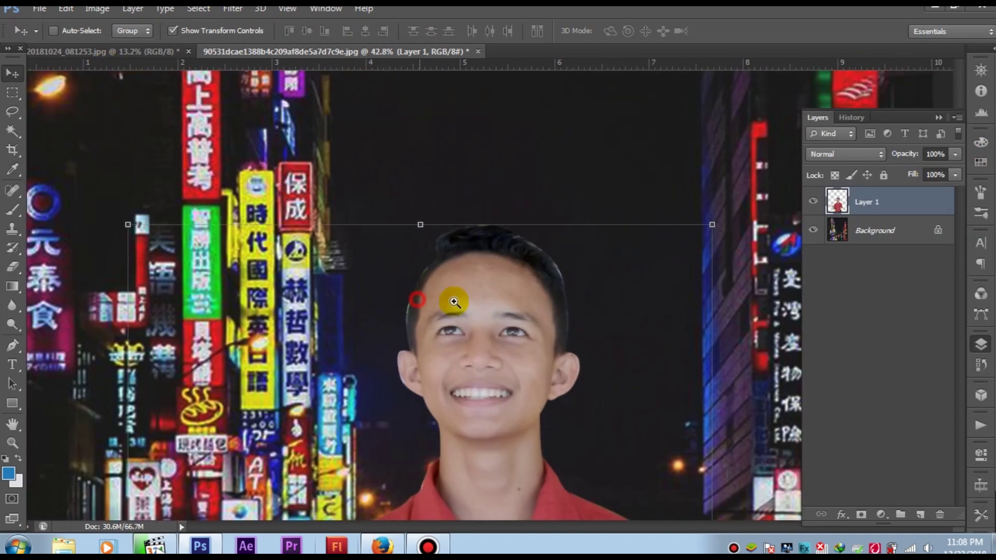
Apply Imagenomic Noiseware Professional to the man's layer with default settings.
click(232, 8)
click(278, 303)
click(416, 303)
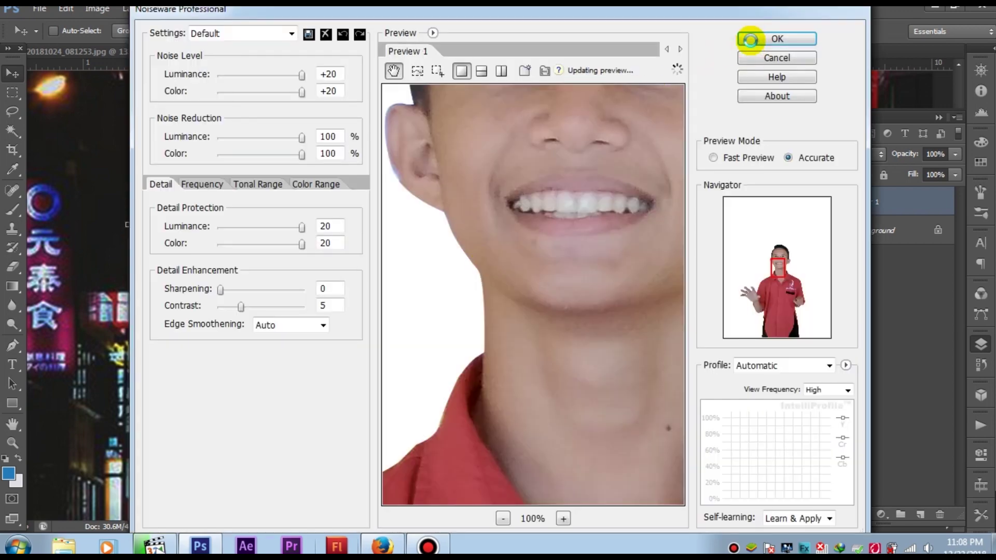
key(Return)
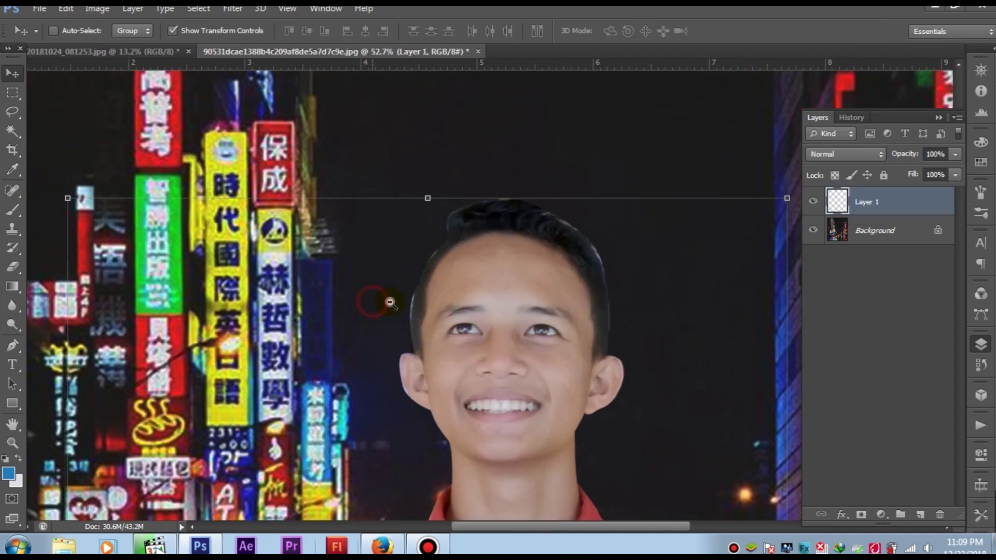
Zoom in and set the Eraser brush size to 19 px.
scroll(412, 378, up, 3)
key(e)
scroll(440, 380, up, 3)
scroll(434, 356, up, 3)
right_click(446, 343)
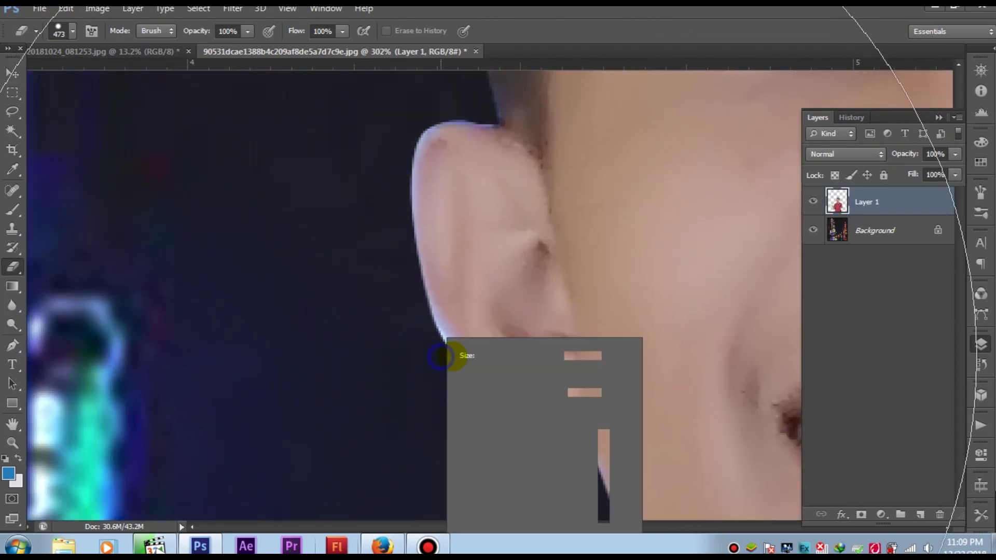
text(19)
key(Return)
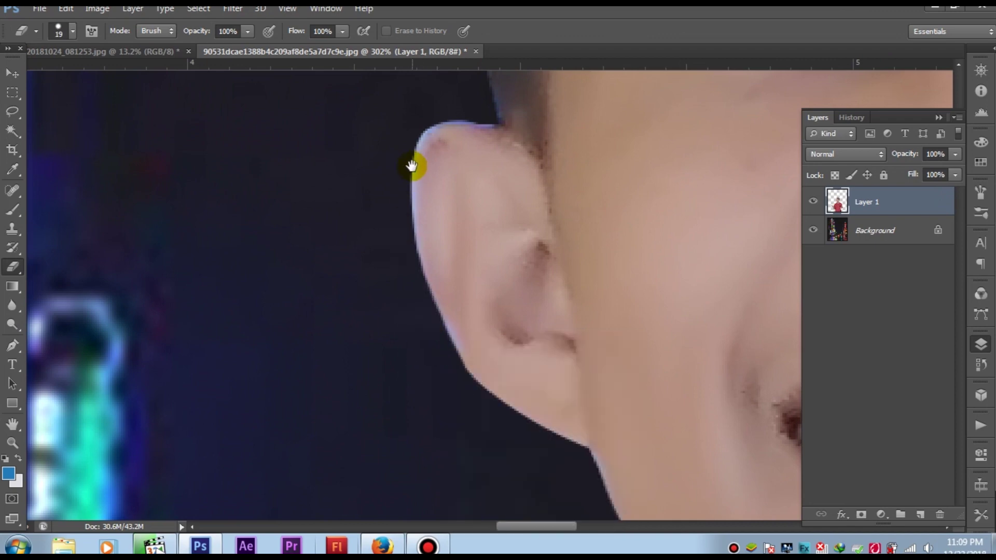
Erase leftover fringe along the ear, forehead and hair outline, then zoom out.
drag(412, 166, 427, 376)
drag(456, 200, 465, 360)
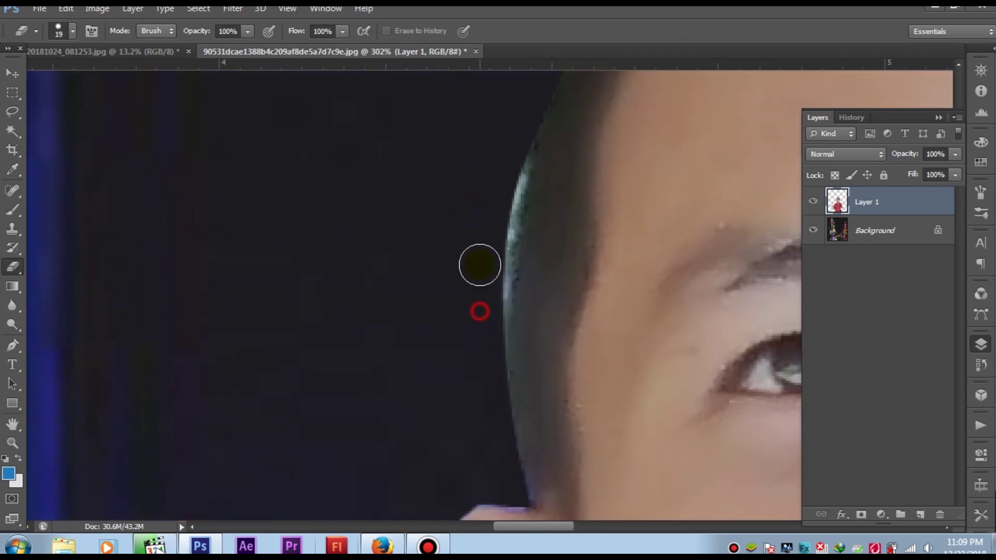
mouse_move(667, 291)
mouse_down()
mouse_move(513, 256)
mouse_move(337, 356)
mouse_up()
drag(645, 155, 230, 182)
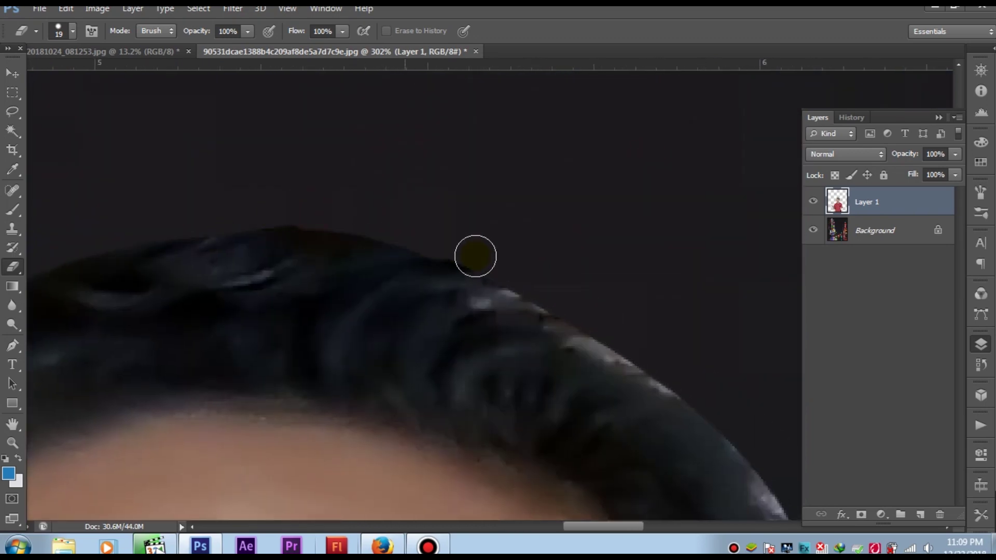
drag(671, 400, 558, 332)
drag(566, 375, 540, 243)
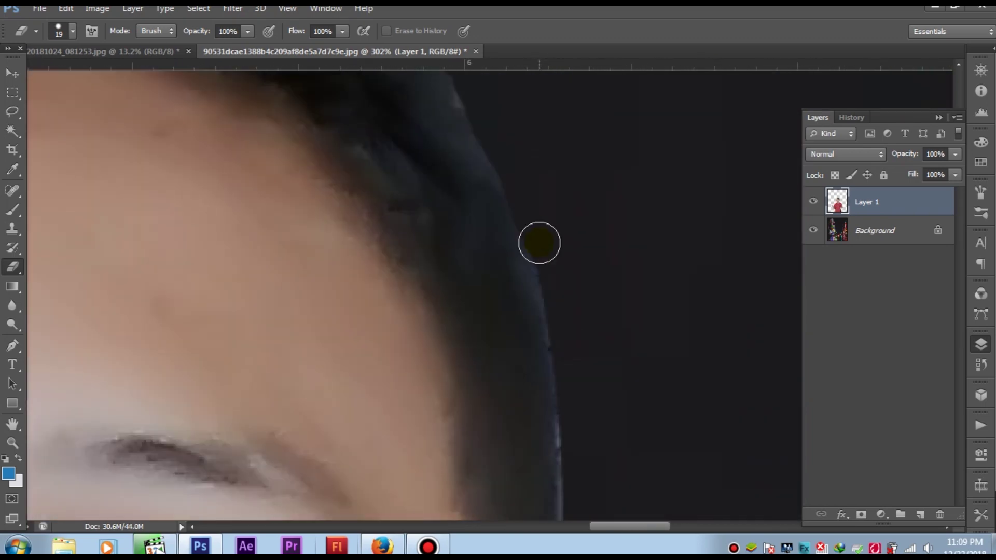
drag(566, 443, 520, 225)
mouse_move(548, 431)
mouse_down()
mouse_move(434, 345)
mouse_move(485, 326)
mouse_up()
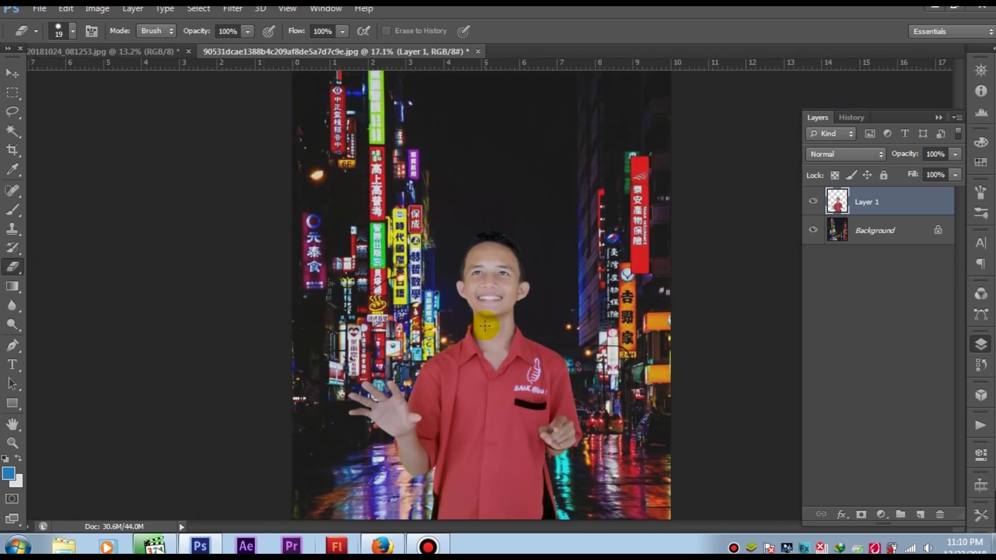
click(18, 76)
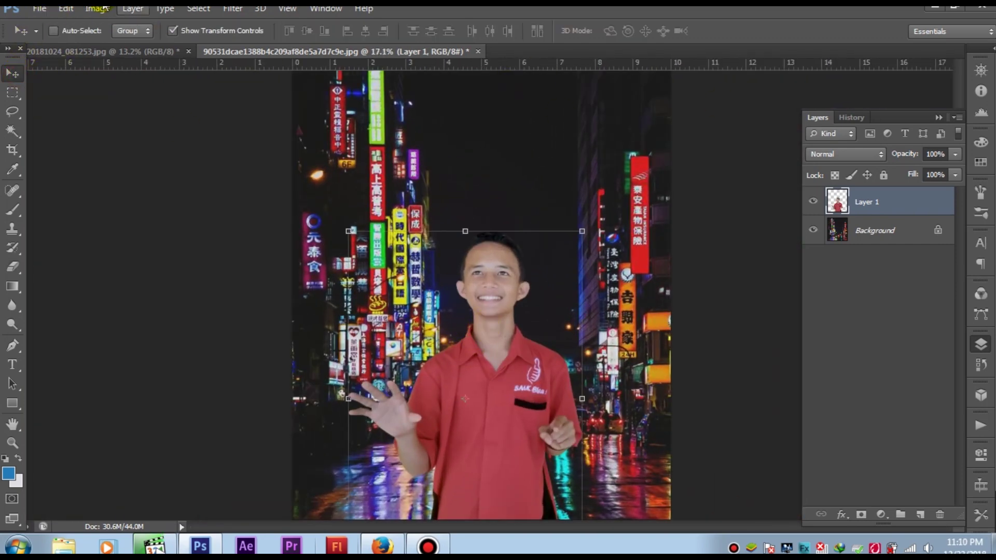
Raise the man's layer contrast to 25 with Brightness/Contrast.
click(104, 7)
click(300, 47)
drag(699, 224, 711, 226)
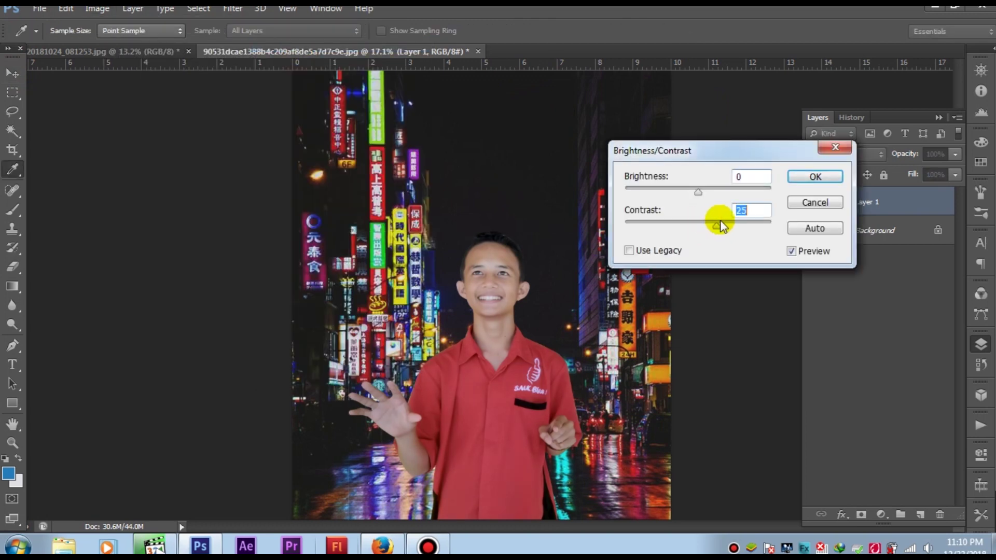
click(804, 178)
Open the HUD hologram image from the polosan edit folder and drag it into the composite.
click(42, 9)
click(68, 33)
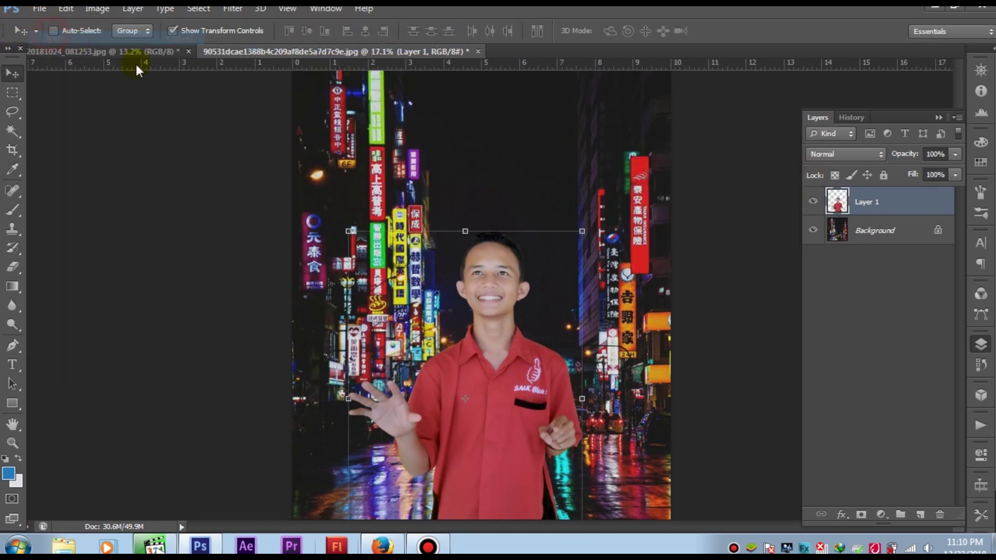
click(156, 39)
click(133, 150)
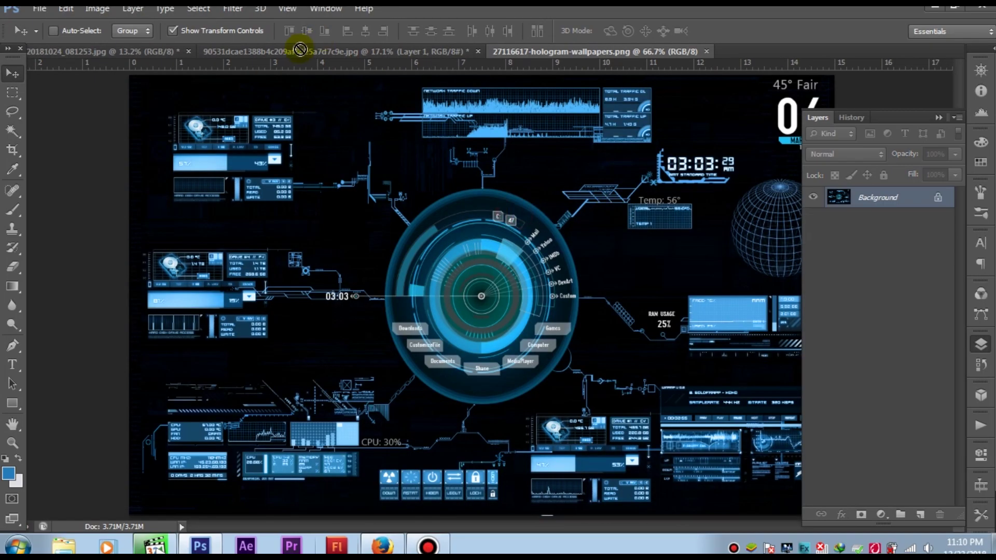
mouse_move(488, 200)
mouse_down()
mouse_move(300, 51)
mouse_move(437, 199)
mouse_up()
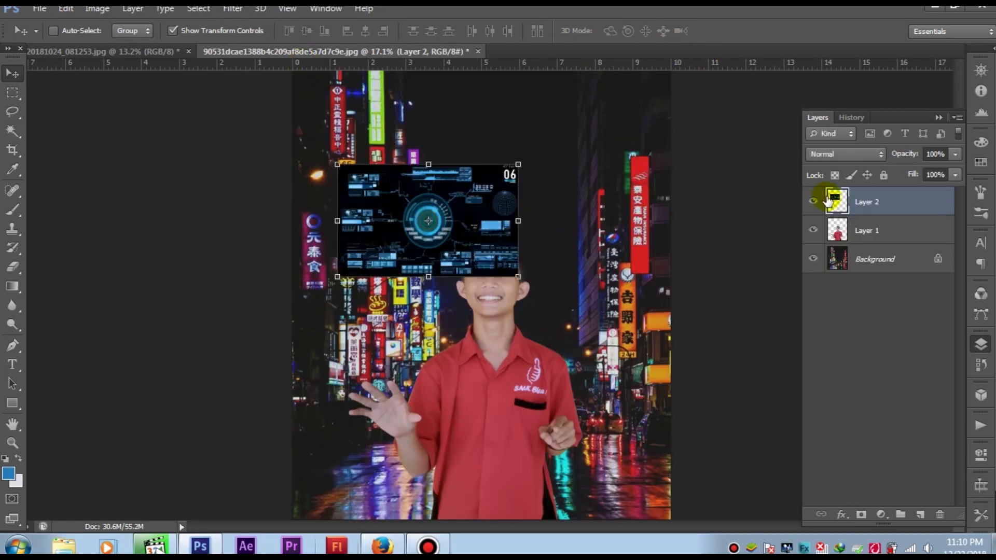
Enlarge the HUD image, move it lower over the man, and set it to Screen blend.
drag(518, 279, 714, 391)
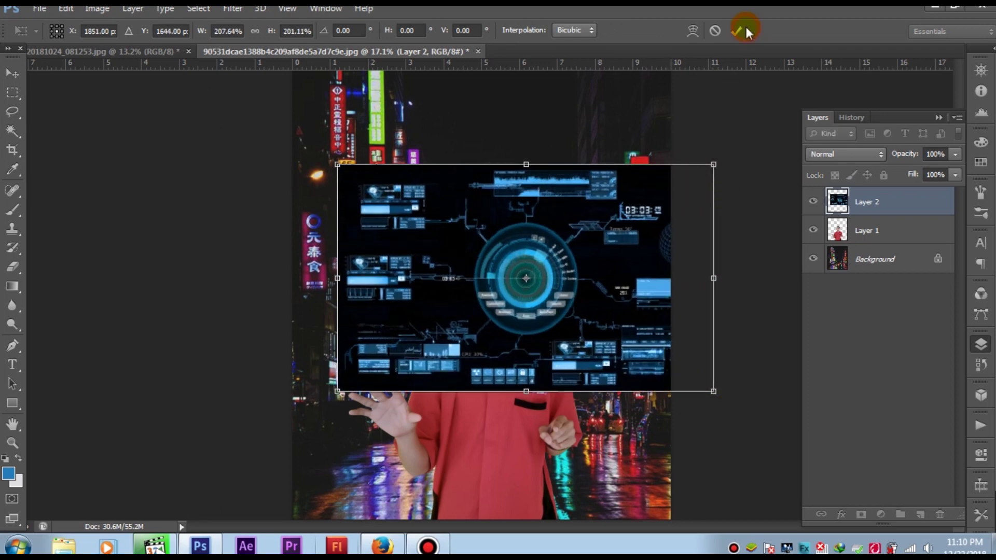
click(734, 30)
drag(680, 198, 636, 264)
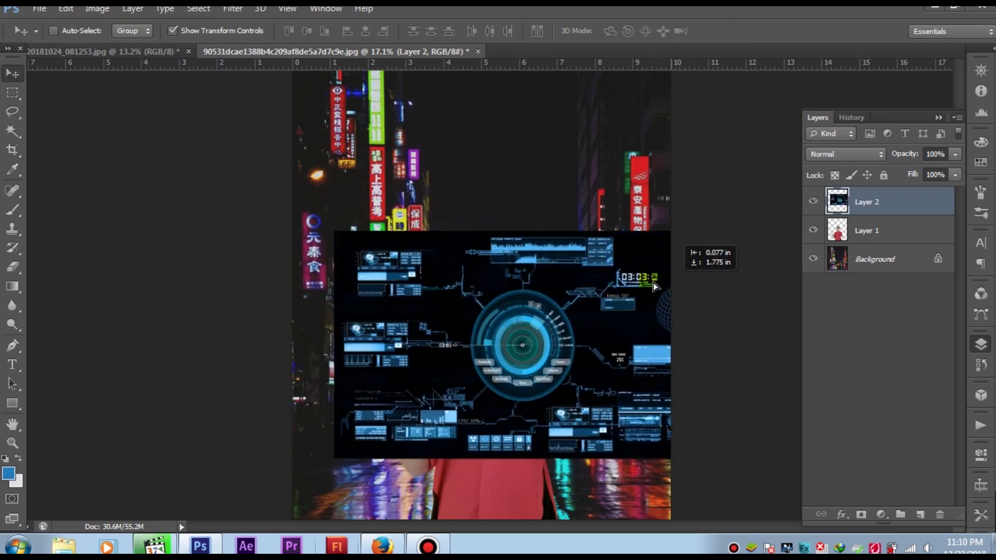
click(846, 154)
click(820, 283)
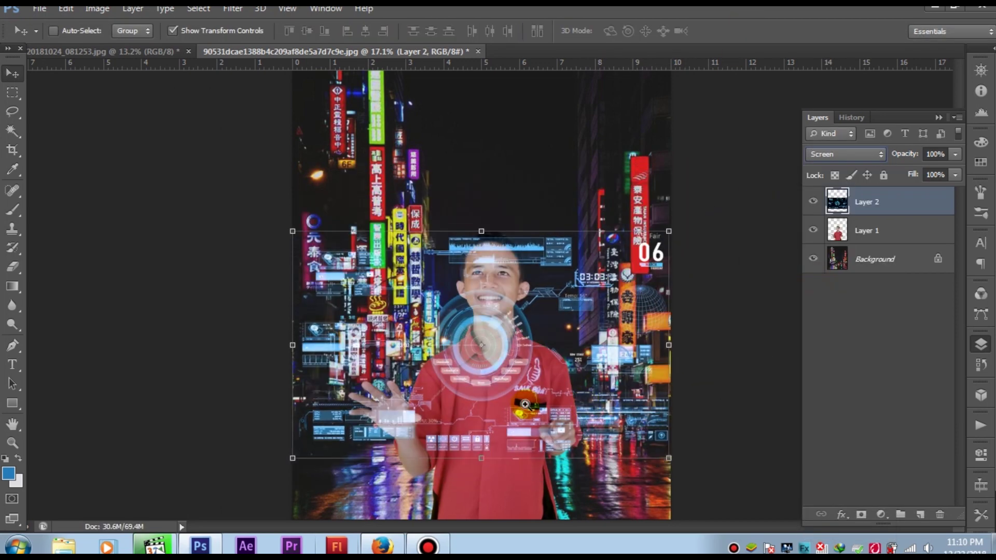
Free-transform the HUD to cover most of the frame, slightly taller, and commit.
key(ctrl+t)
scroll(674, 208, up, 2)
mouse_move(707, 182)
mouse_down()
mouse_move(759, 148)
mouse_move(777, 158)
mouse_up()
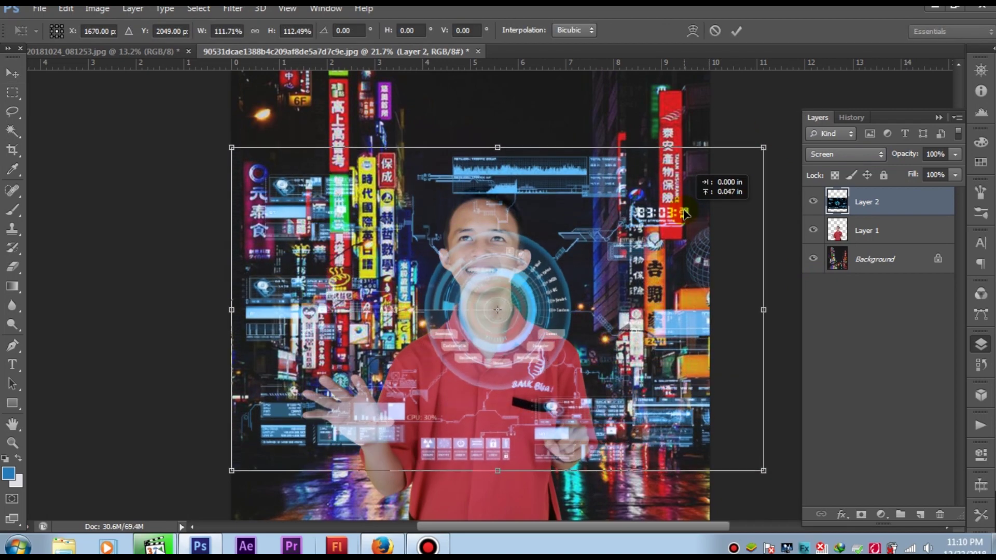
drag(582, 317, 573, 303)
drag(560, 460, 559, 466)
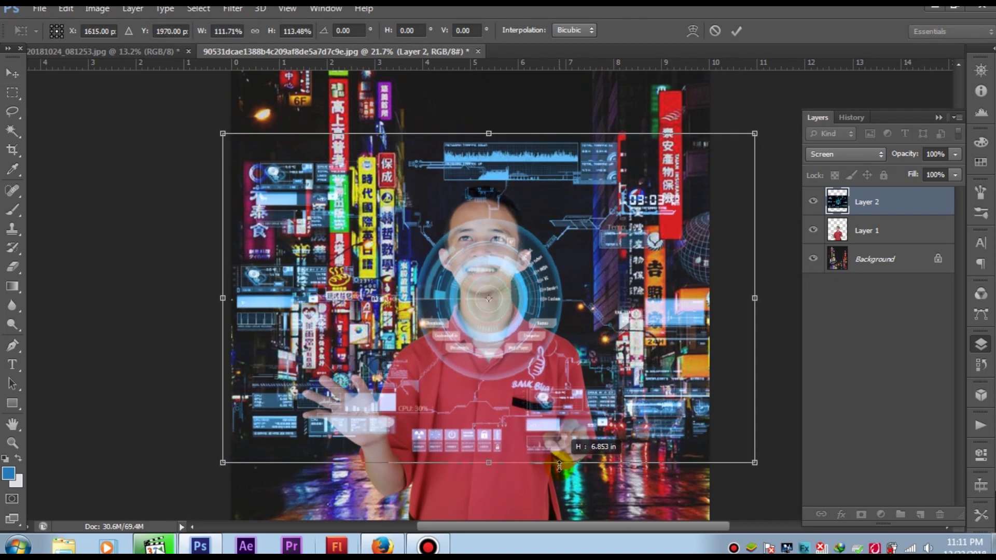
click(736, 30)
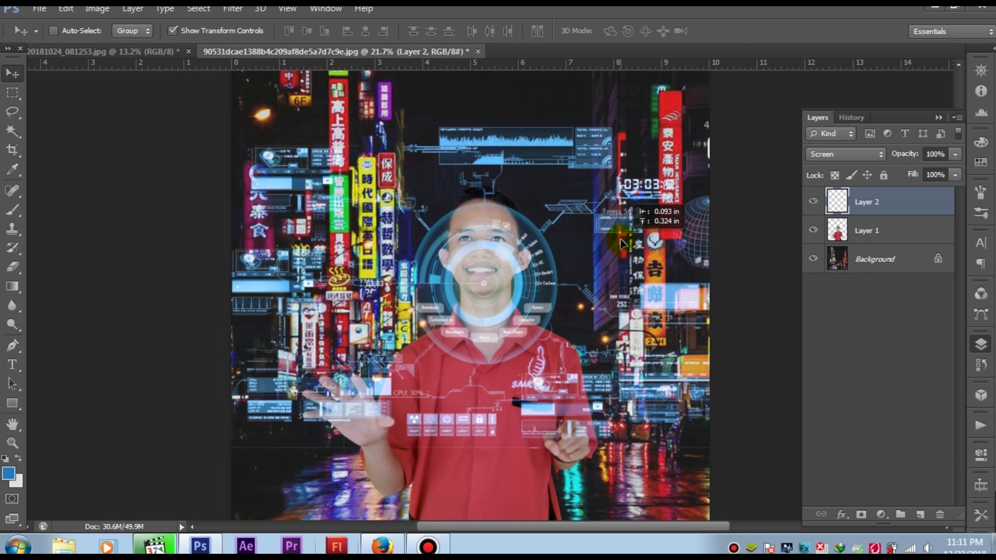
scroll(441, 371, up, 2)
scroll(441, 371, up, 1)
Set the Eraser to a soft 422 px brush at 23% opacity and fade the HUD over the face.
click(13, 267)
right_click(234, 297)
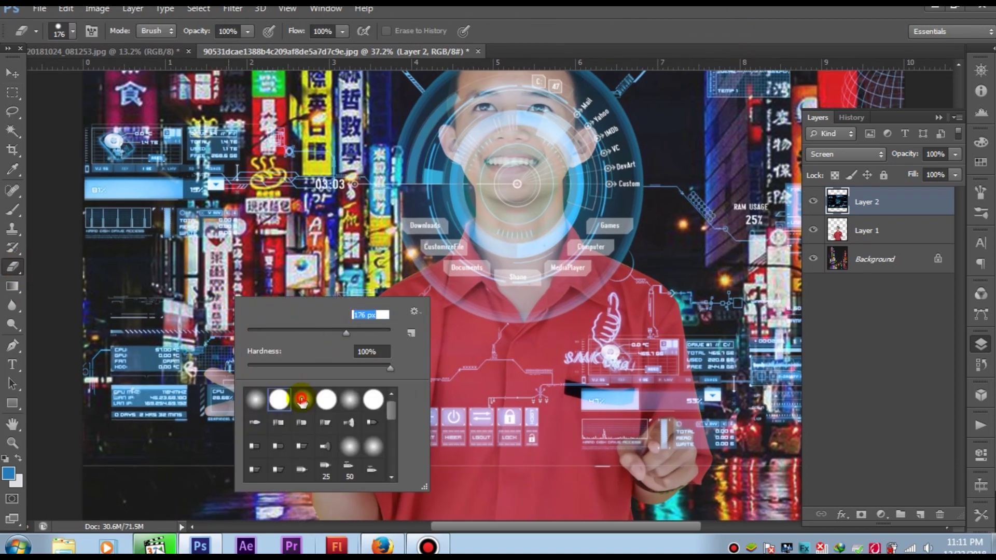
drag(248, 31, 224, 42)
right_click(345, 189)
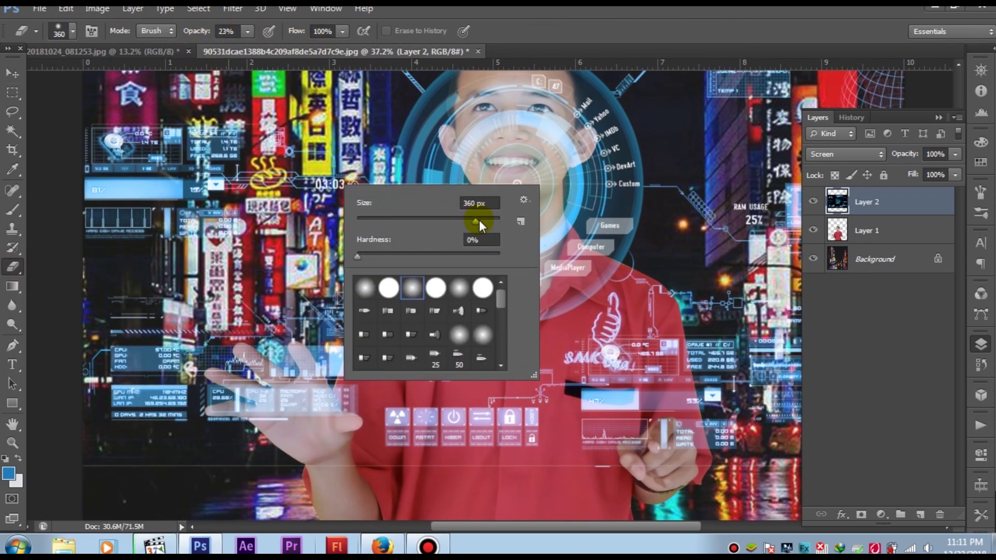
drag(476, 225, 483, 225)
key(Return)
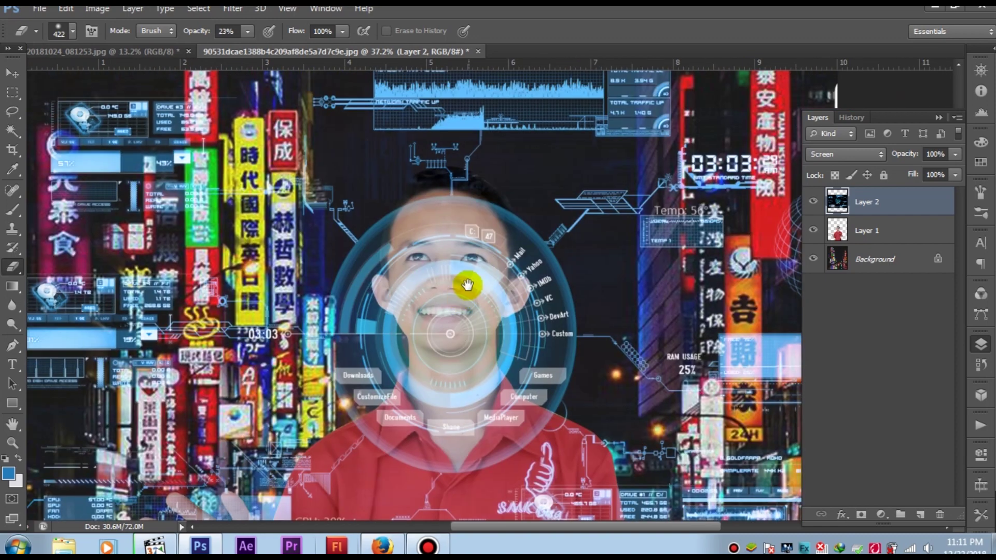
drag(538, 145, 439, 321)
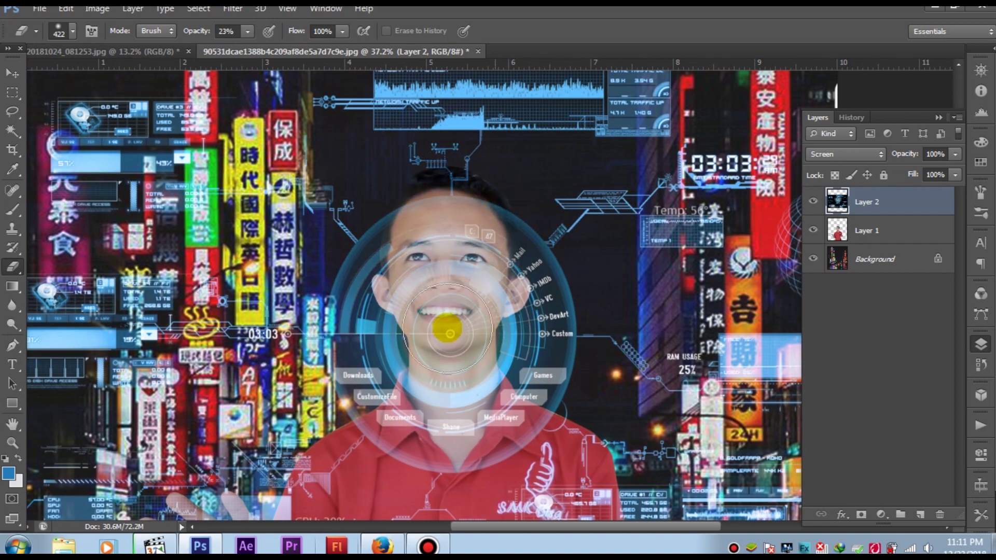
scroll(462, 294, down, 5)
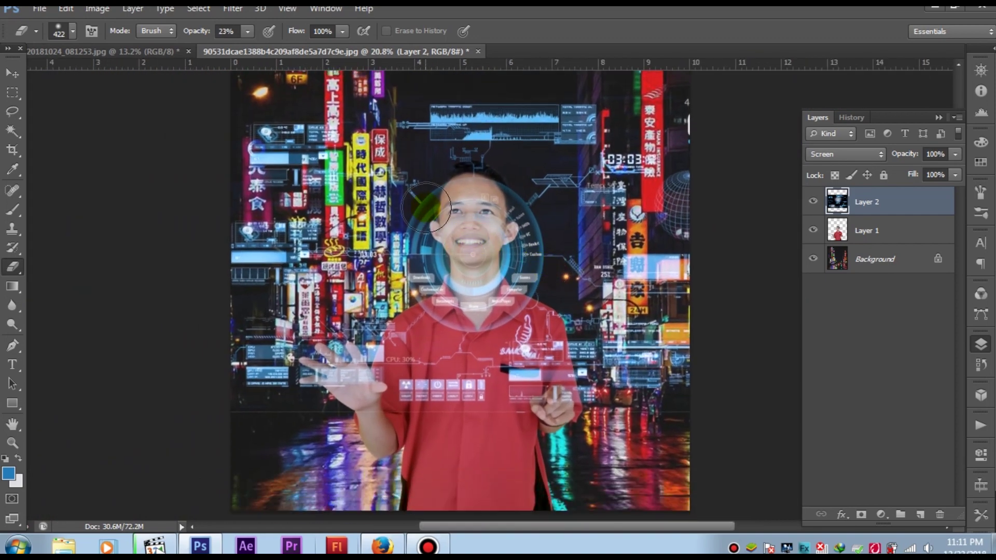
Add a new empty layer and clip it to the man's layer.
click(13, 72)
click(867, 259)
click(920, 515)
right_click(908, 231)
click(645, 229)
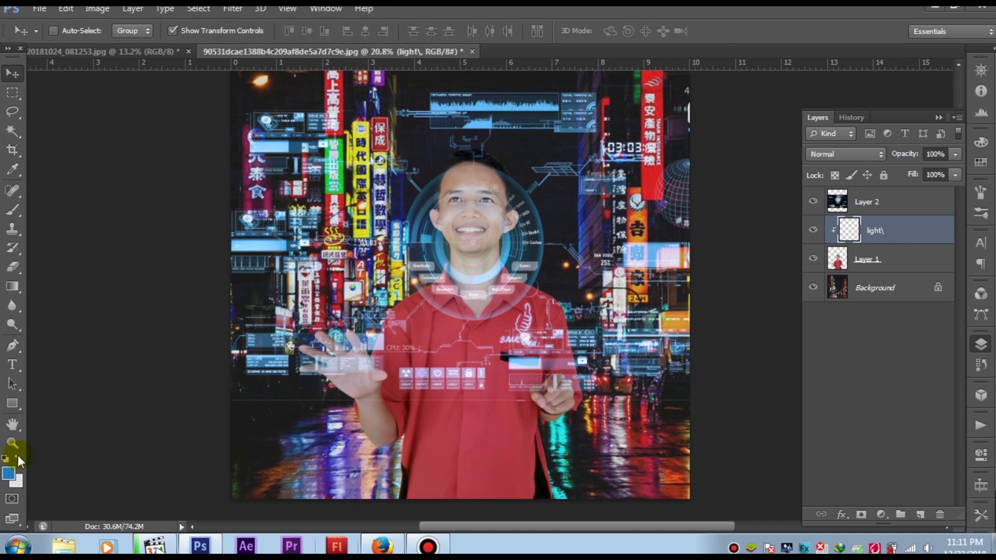
Choose a blue foreground colour and set a soft brush to 5% opacity and 298 px.
click(8, 472)
click(733, 201)
click(896, 143)
click(20, 211)
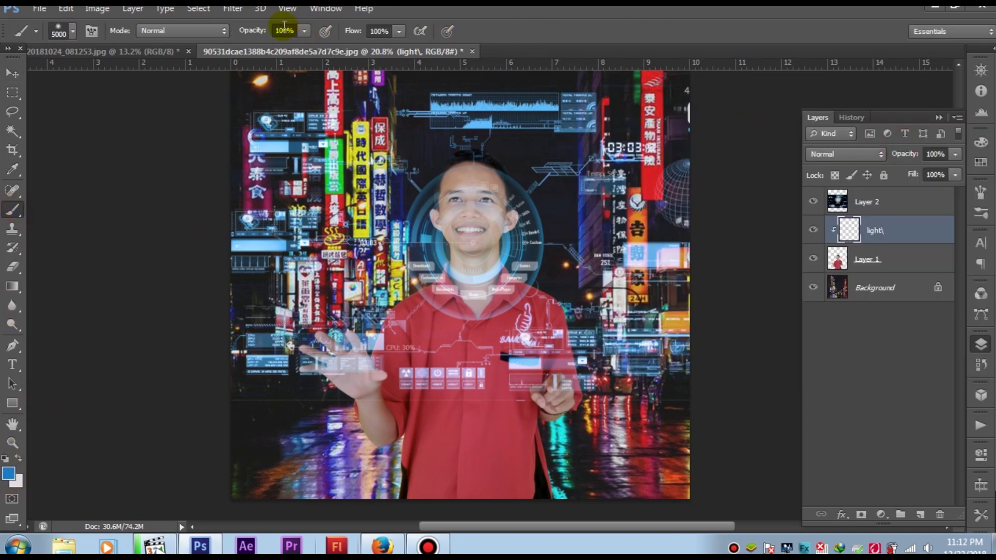
text(5)
key(Return)
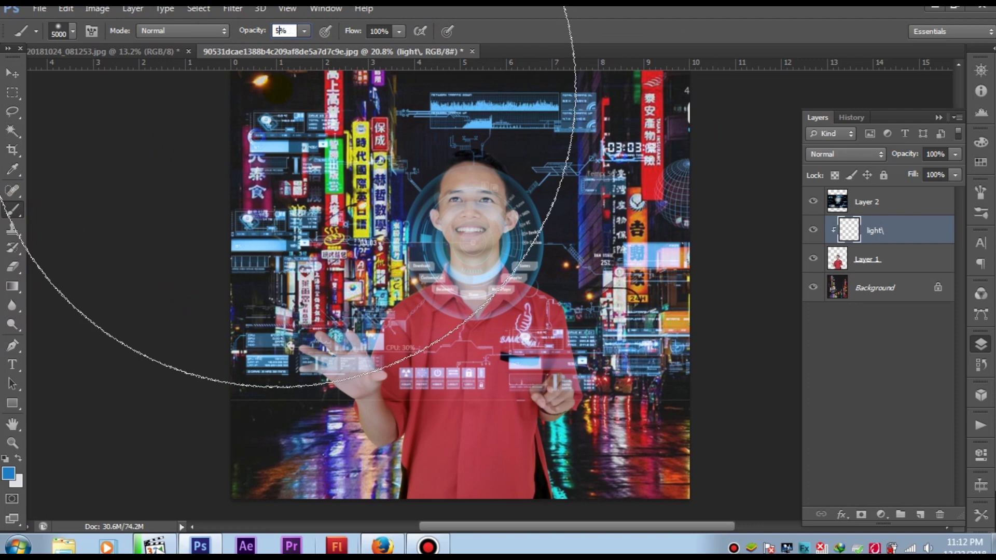
right_click(418, 272)
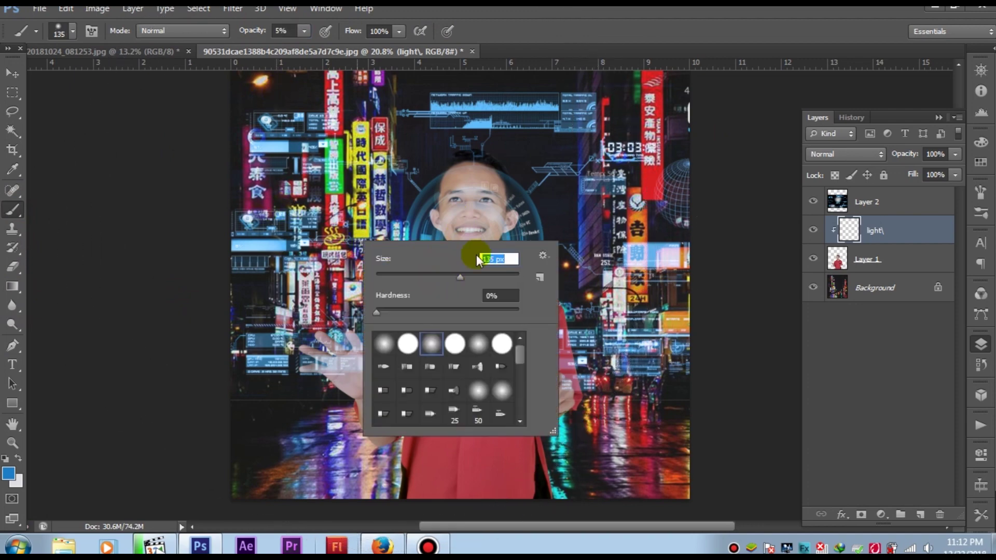
key(Return)
Paint soft blue light over the man on the clipped layer, then view the whole composition.
scroll(500, 289, up, 3)
scroll(501, 234, up, 2)
scroll(500, 234, down, 1)
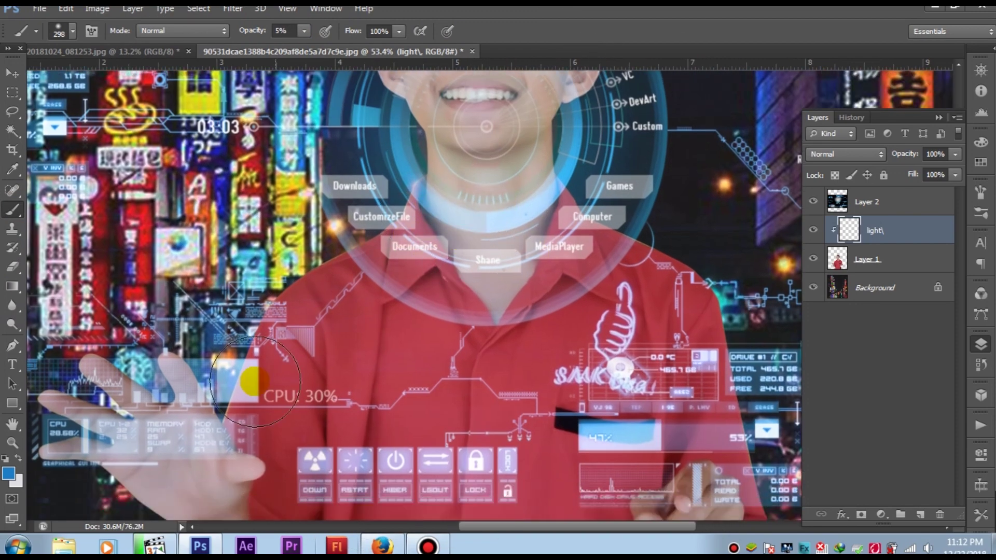
scroll(463, 205, down, 2)
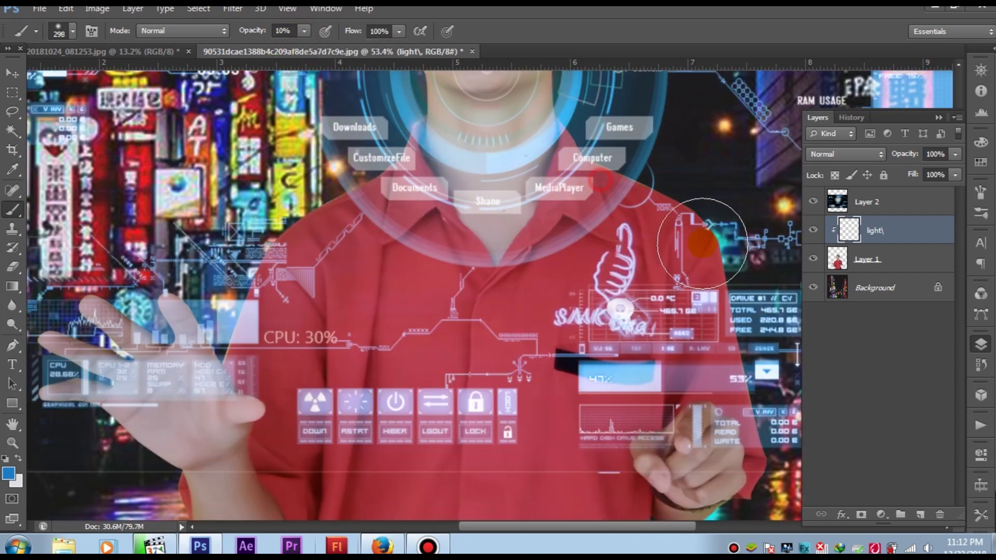
scroll(498, 281, up, 2)
scroll(511, 282, up, 4)
scroll(472, 333, up, 2)
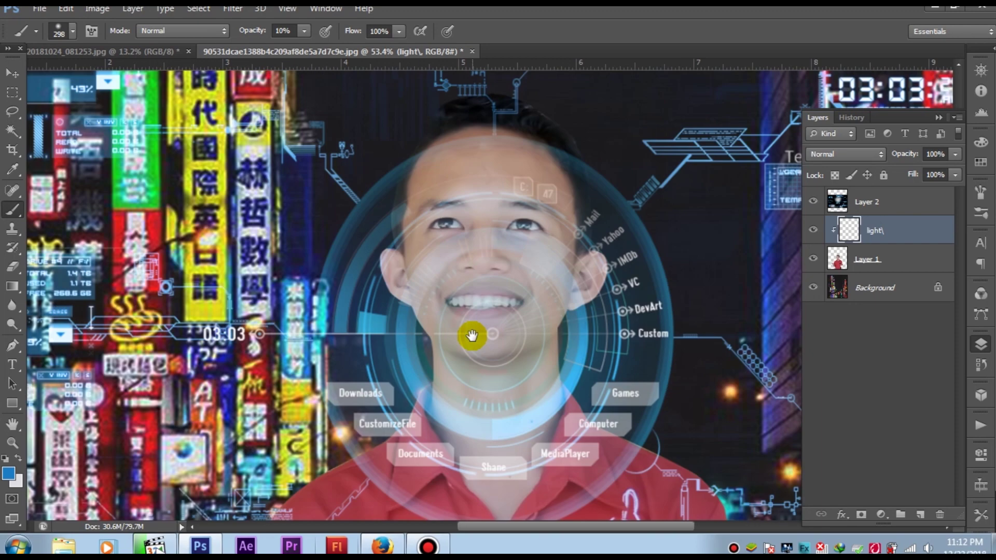
scroll(344, 327, down, 8)
scroll(271, 289, right, 8)
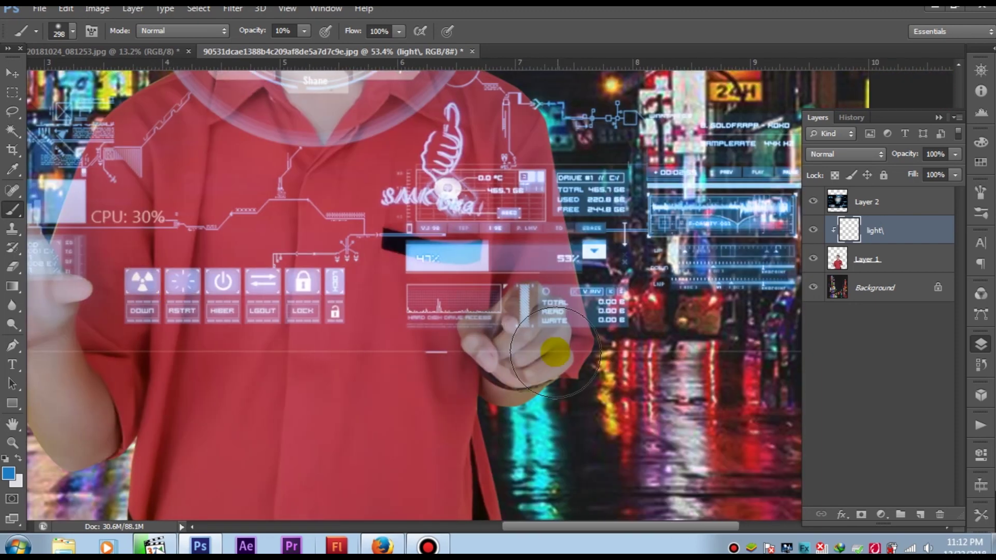
mouse_move(356, 251)
mouse_down()
mouse_move(304, 270)
mouse_move(420, 346)
mouse_up()
click(11, 324)
Set the Burn tool to the Shadows range on Layer 1 and enlarge the brush.
right_click(214, 308)
click(278, 385)
key(alt+[)
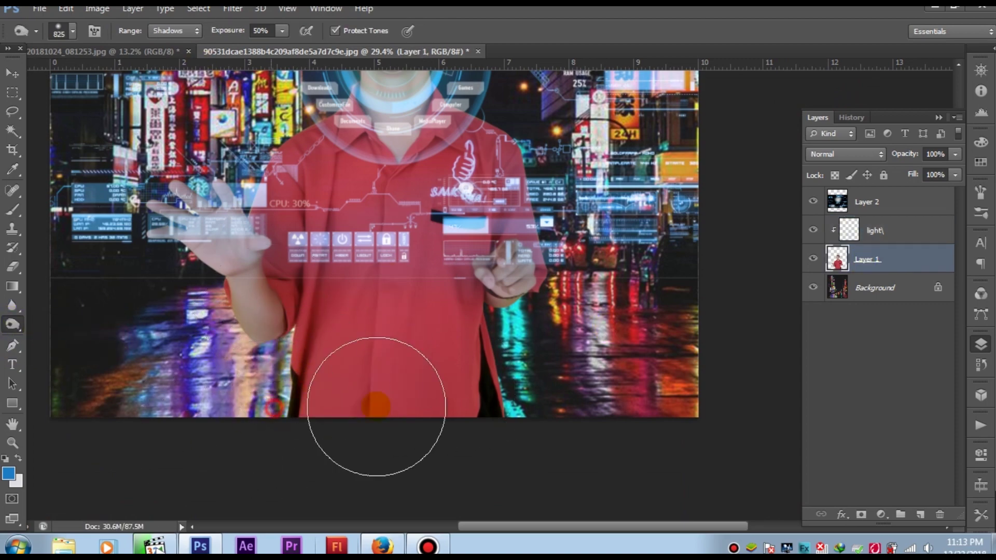
mouse_move(596, 333)
mouse_down()
mouse_move(473, 336)
mouse_move(574, 440)
mouse_move(500, 445)
mouse_up()
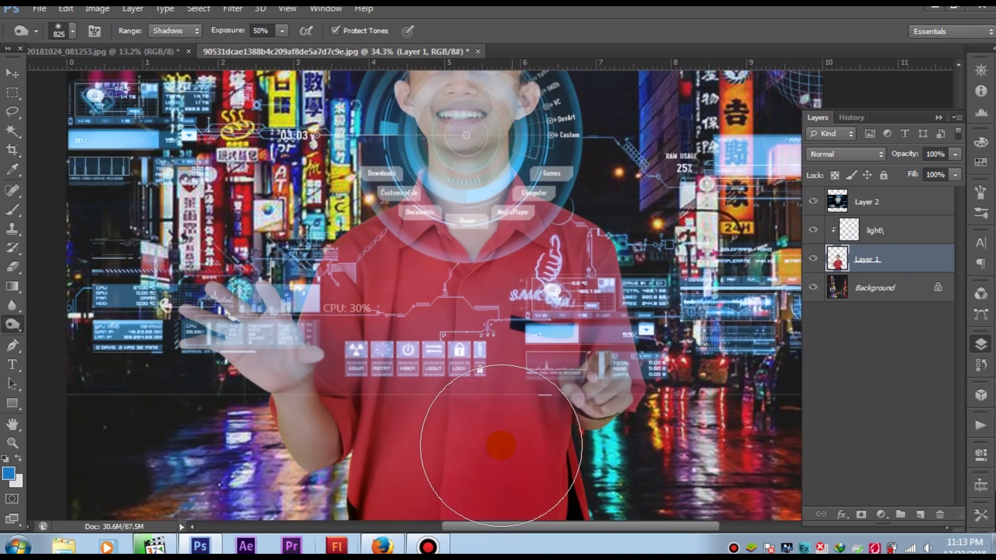
right_click(698, 363)
key(Return)
click(500, 213)
drag(338, 224, 395, 225)
right_click(477, 218)
click(467, 129)
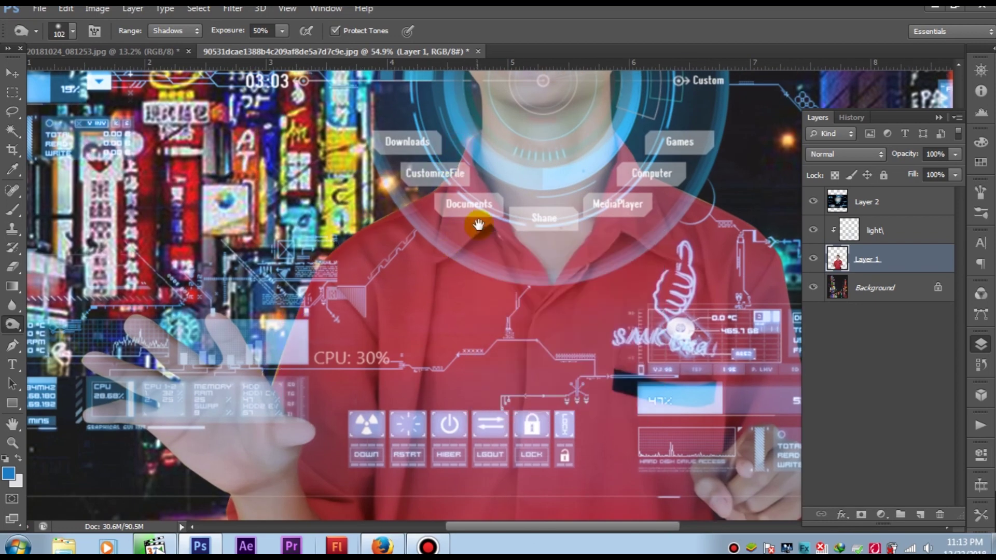
Darken the shadows on the man's lower shirt at 50% exposure.
drag(474, 229, 355, 361)
mouse_move(606, 352)
mouse_down()
mouse_move(570, 244)
mouse_move(572, 0)
mouse_up()
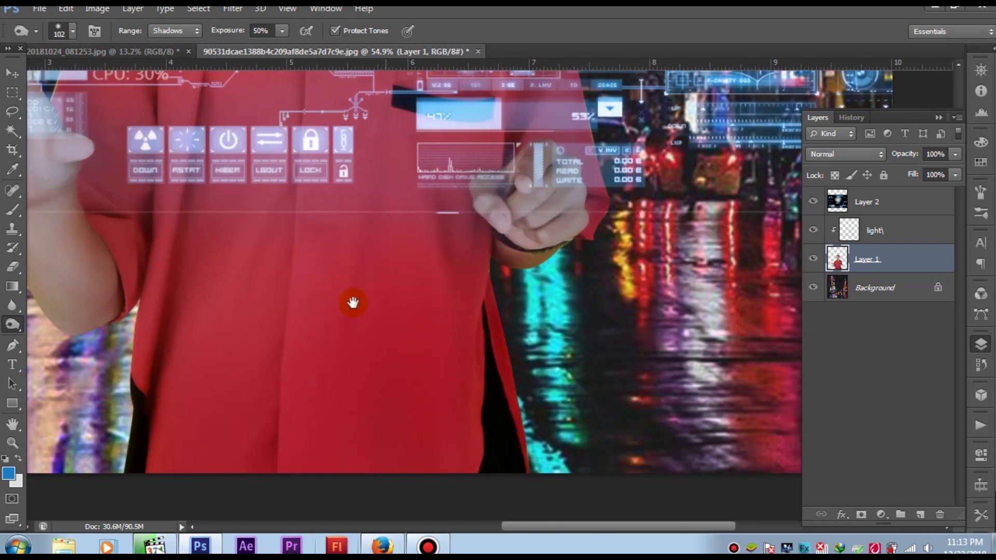
drag(393, 314, 520, 418)
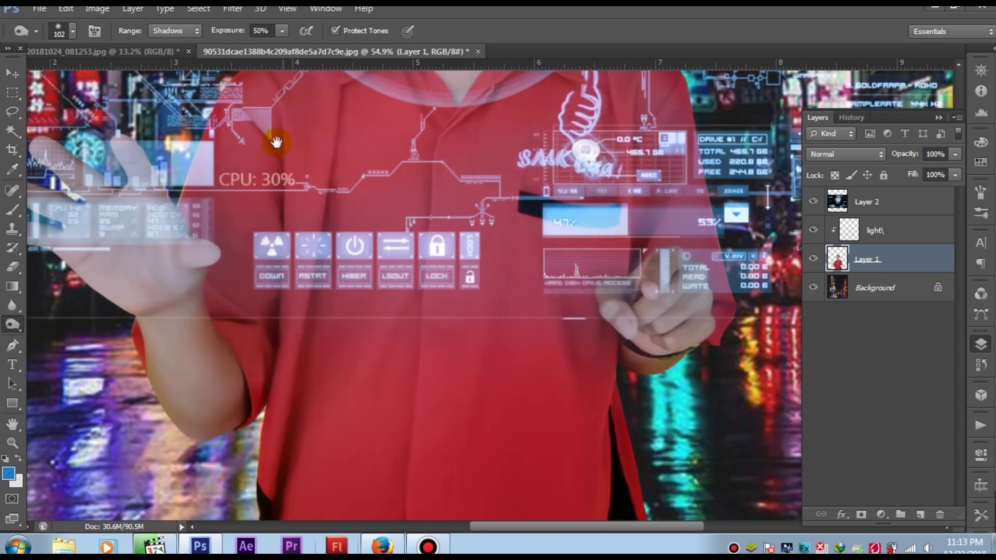
alt+click(333, 169)
alt+click(329, 151)
alt+click(374, 156)
alt+click(412, 290)
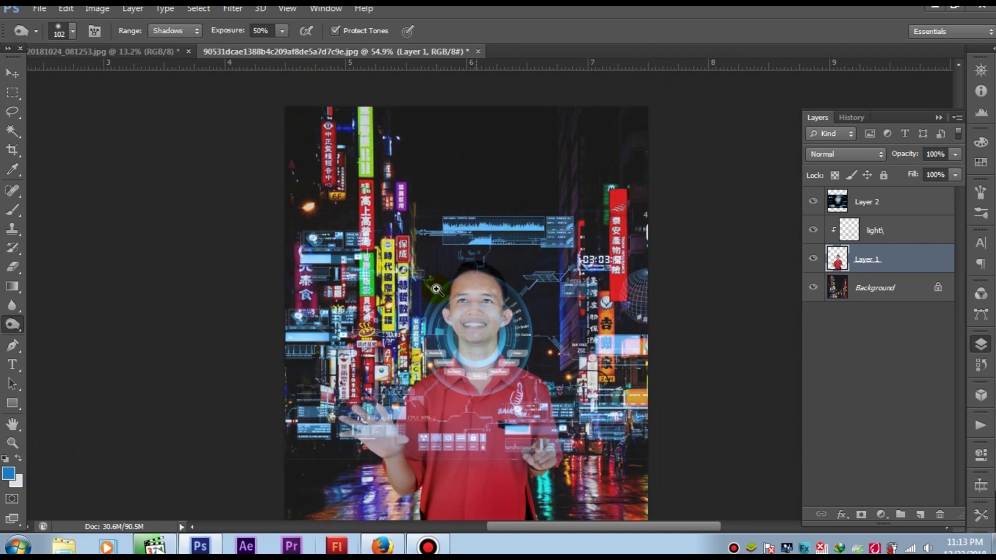
click(508, 289)
click(429, 312)
Switch to the Dodge tool on Midtones with a 156 px brush.
right_click(15, 327)
click(58, 321)
scroll(270, 345, up, 3)
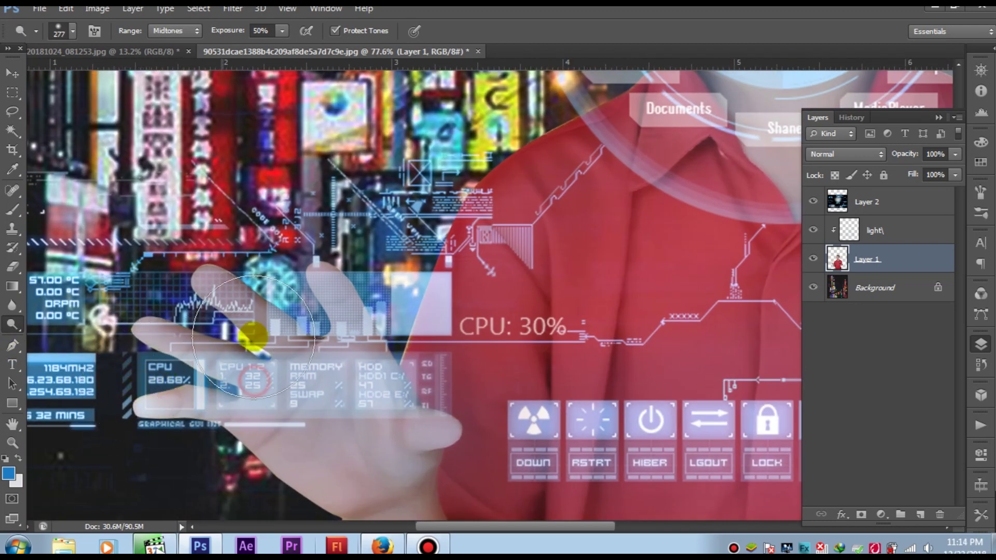
scroll(558, 336, down, 3)
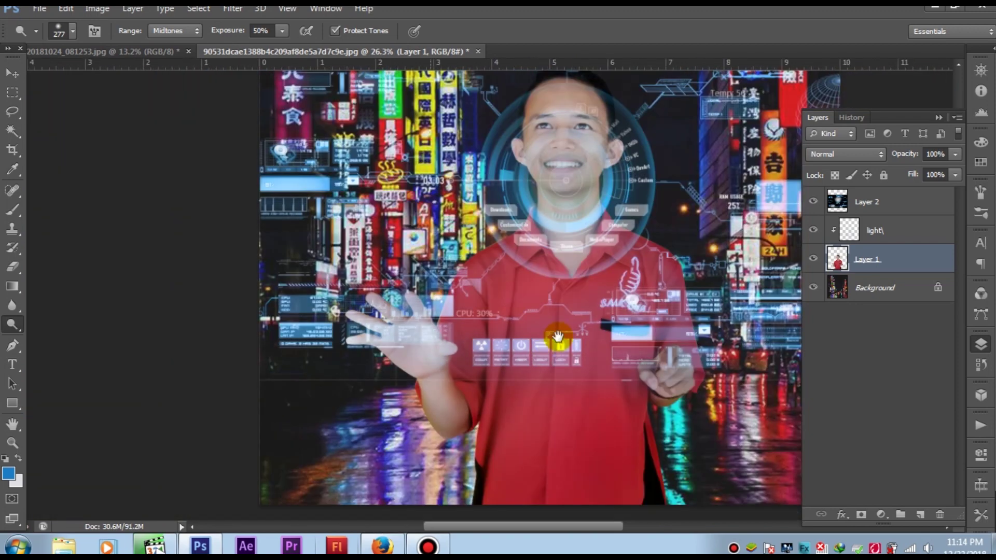
scroll(558, 336, up, 4)
right_click(566, 338)
key(Return)
right_click(605, 356)
key(Return)
Lighten the man's hands and face with the 50% Midtones dodge.
scroll(552, 312, down, 4)
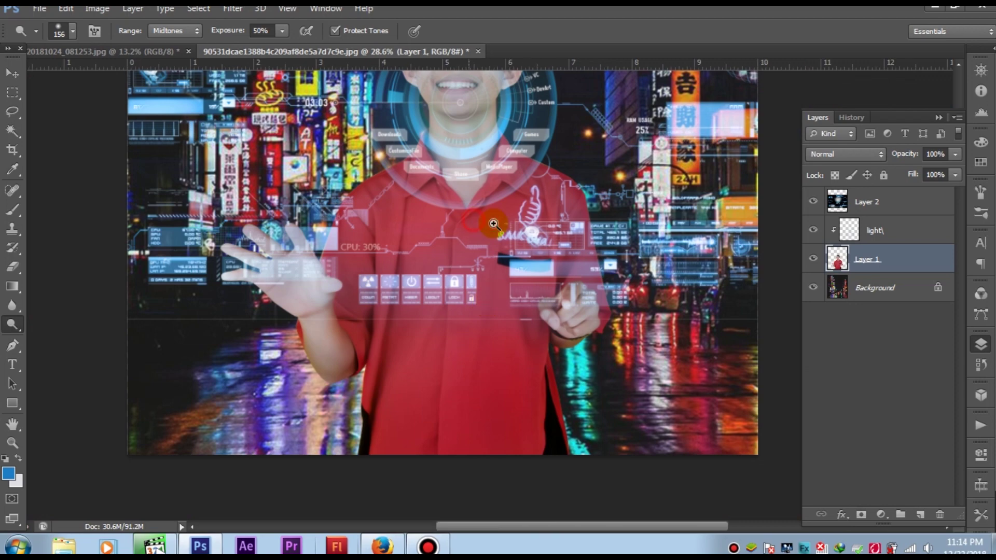
scroll(494, 224, up, 1)
scroll(555, 200, up, 1)
scroll(465, 339, up, 1)
scroll(445, 305, up, 1)
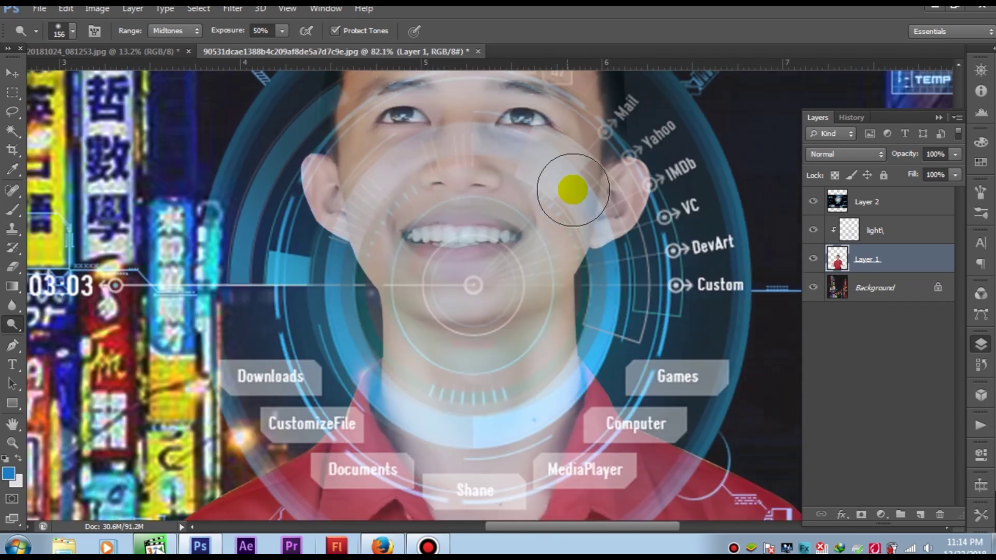
scroll(511, 282, down, 1)
scroll(318, 255, down, 1)
scroll(319, 255, down, 1)
scroll(319, 254, down, 1)
Tilt-shift the Background: focus band lowered, 20 px blur, 21% light bokeh, 46% bokeh colour.
key(v)
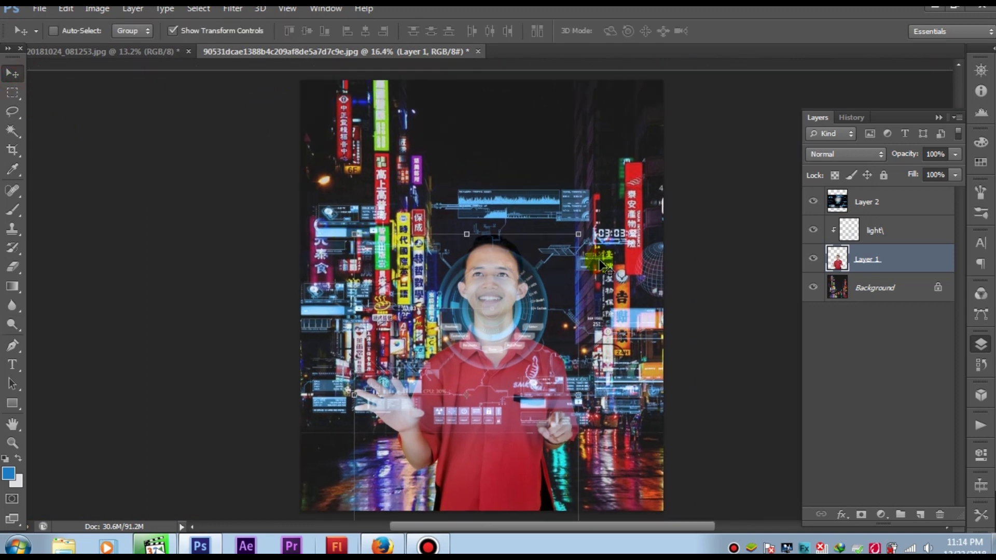
click(862, 287)
click(232, 8)
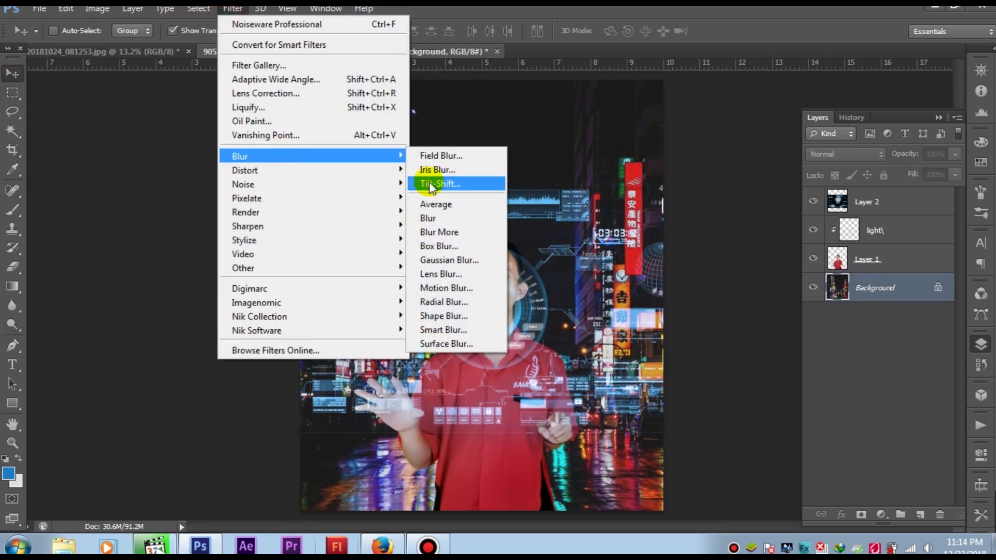
click(429, 184)
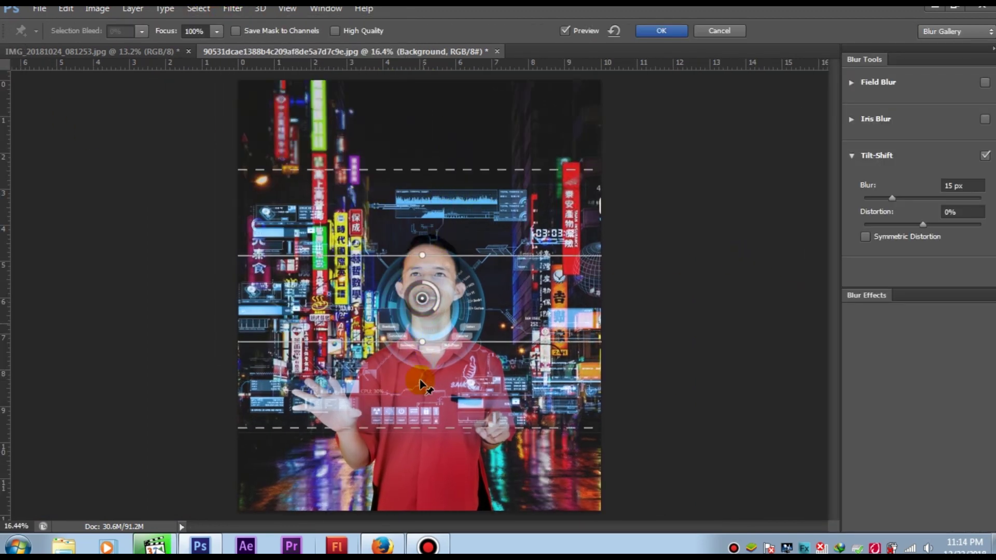
drag(421, 385, 421, 487)
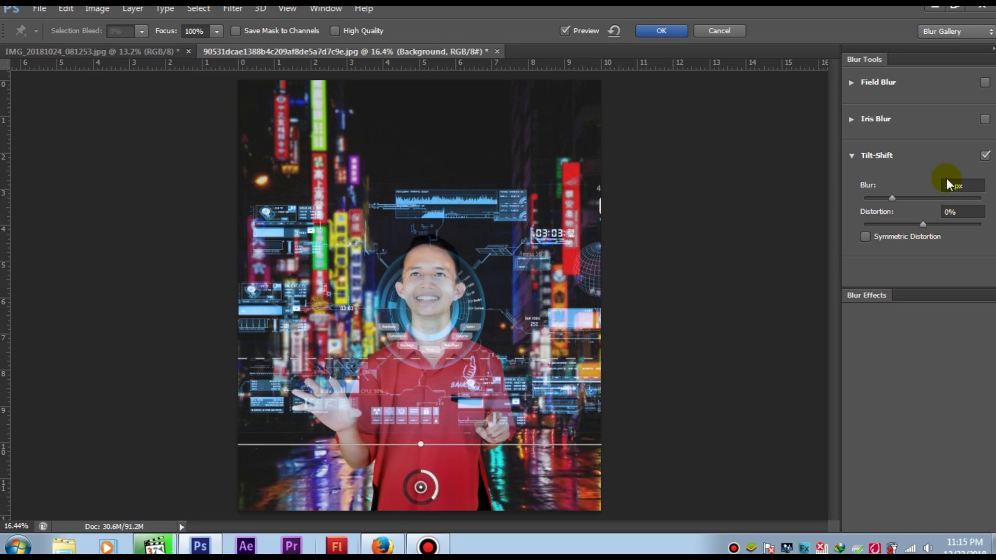
click(898, 288)
text(25 )
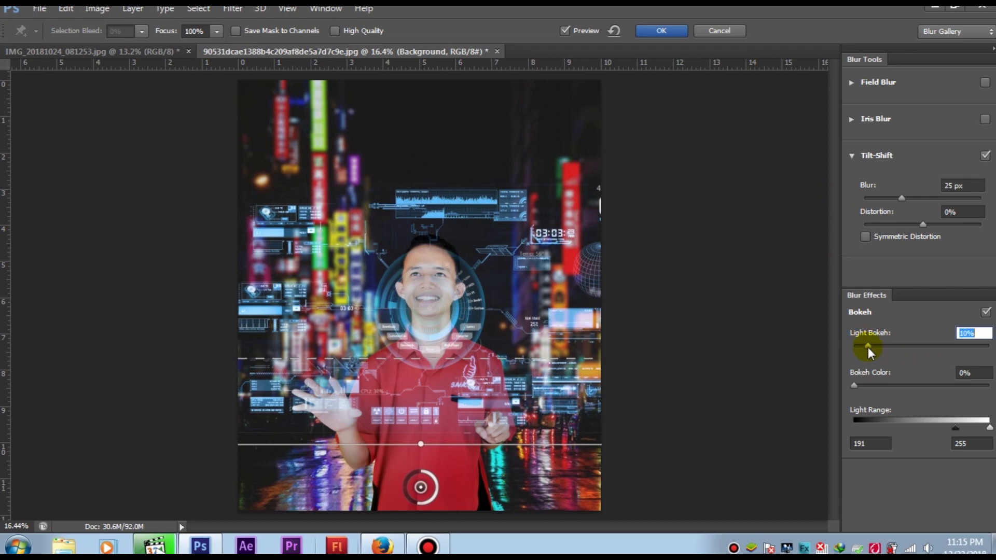
text(46)
key(Return)
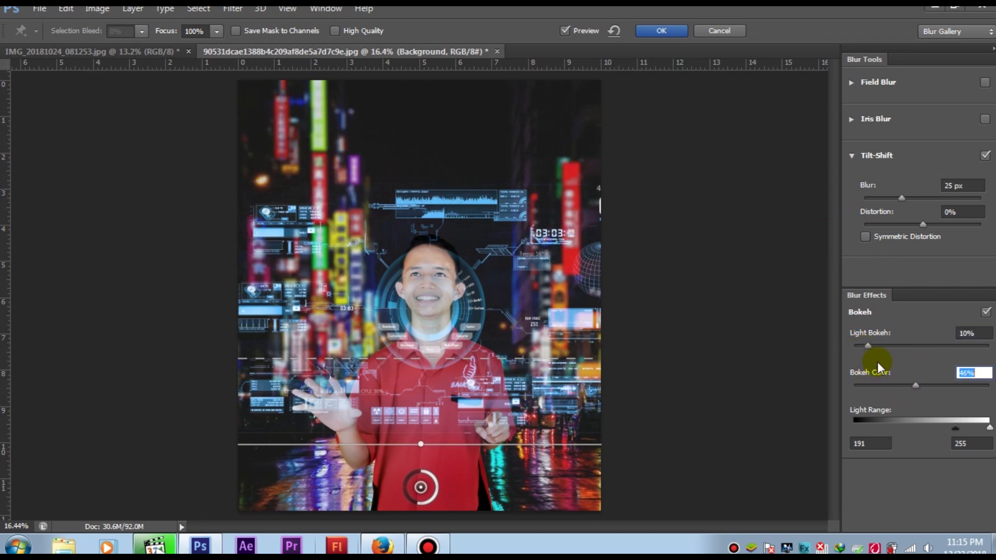
drag(876, 344, 882, 344)
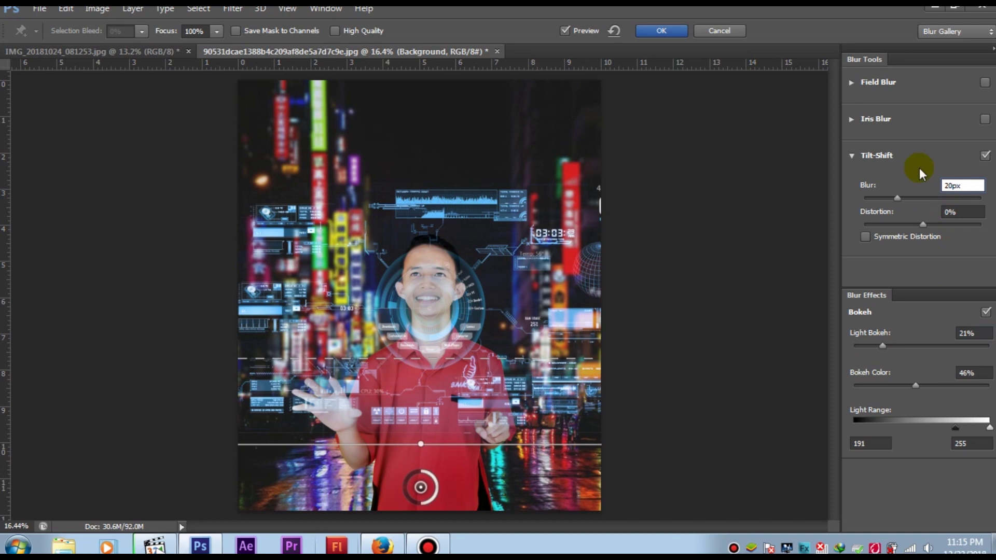
click(662, 31)
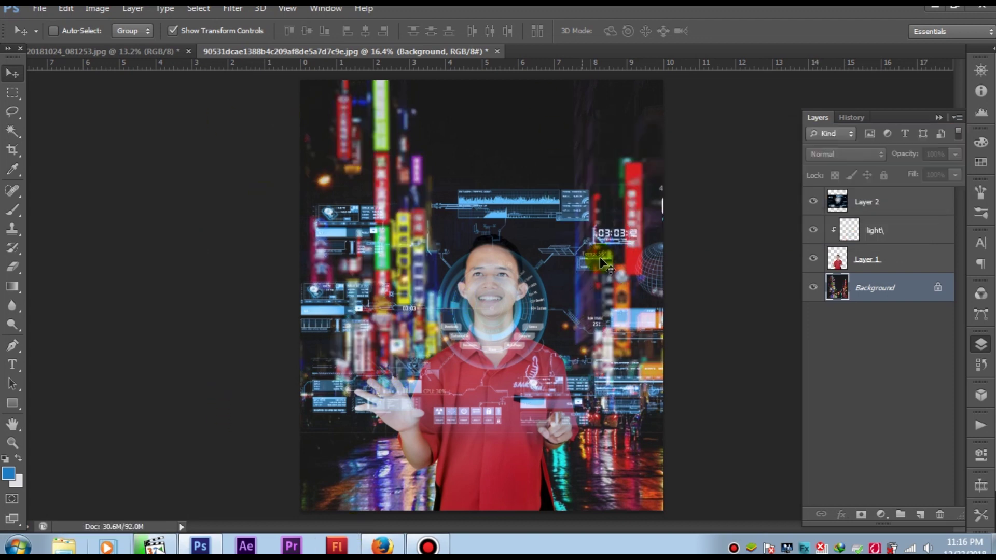
Give Layer 1 a Midtones Color Balance of −14, 0, +25.
key(alt+bracketright)
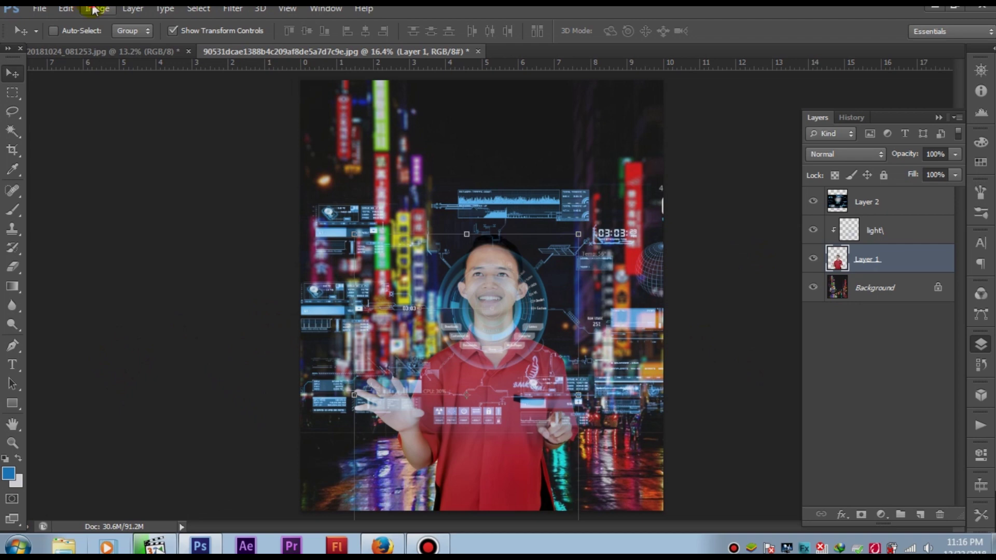
click(94, 8)
click(399, 134)
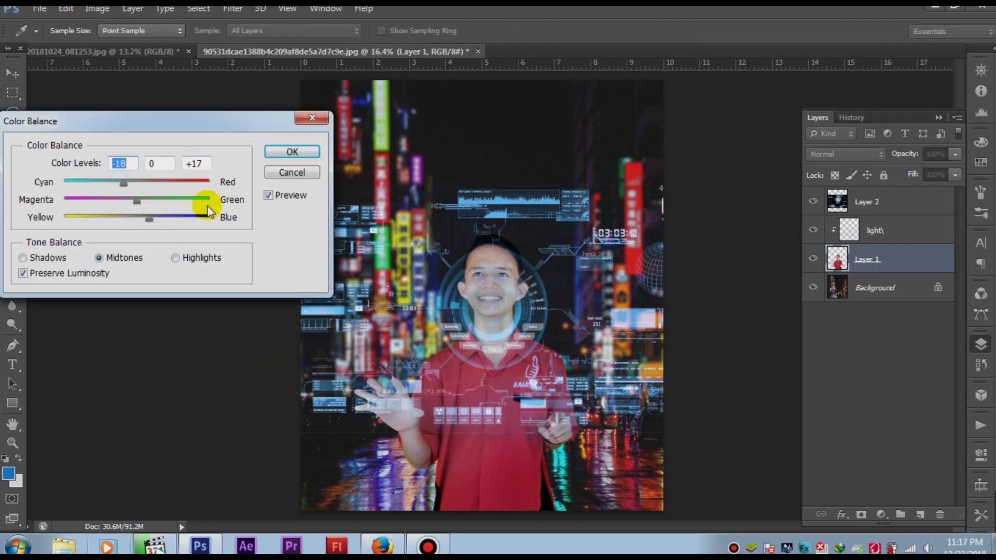
drag(162, 221, 148, 224)
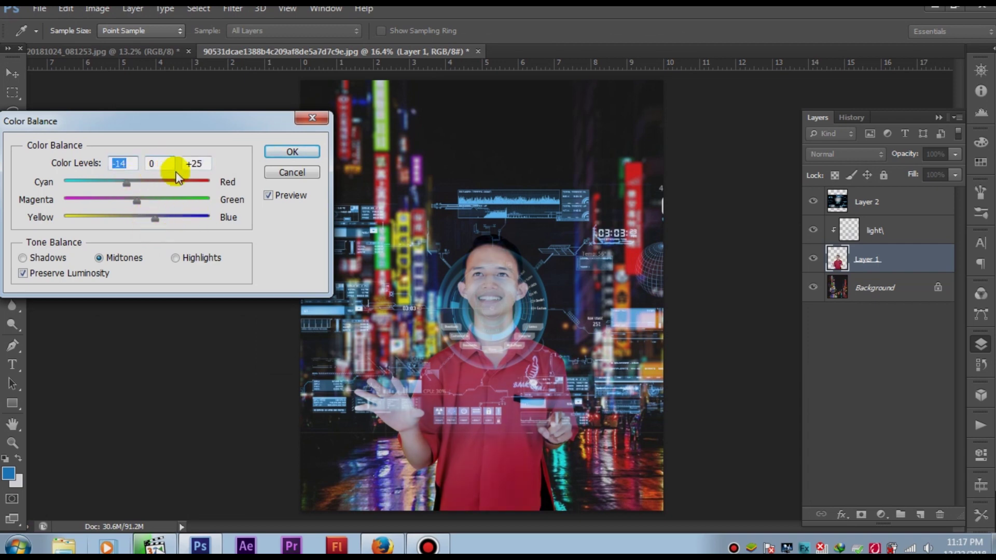
click(292, 155)
key(v)
scroll(555, 259, up, 2)
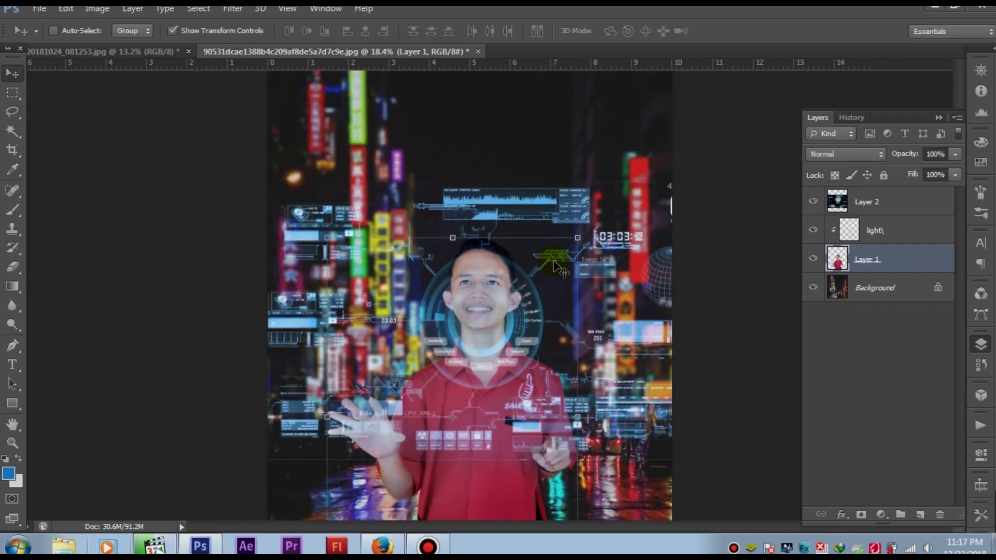
Crop the image tighter at the top and both sides, and commit the crop.
scroll(546, 249, down, 1)
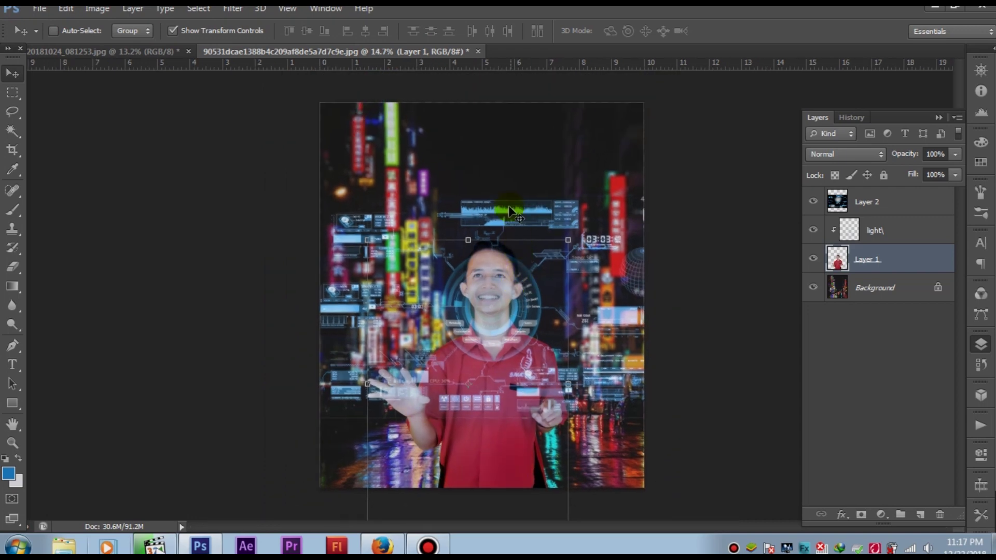
key(c)
drag(484, 87, 485, 122)
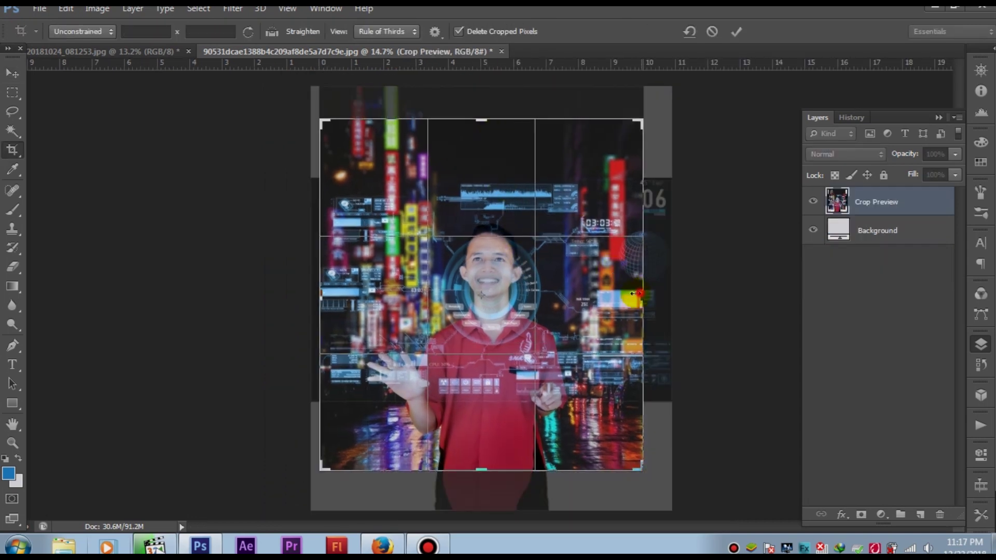
drag(644, 294, 621, 295)
drag(479, 130, 478, 119)
click(737, 32)
click(12, 73)
scroll(387, 202, up, 1)
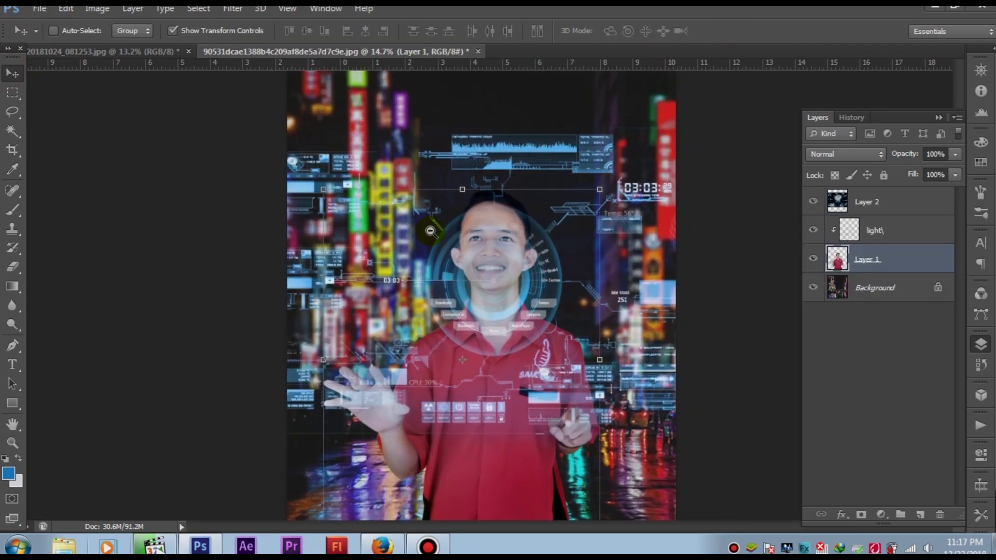
Bring up the Open dialog and switch to the foto folder location.
click(40, 9)
click(50, 32)
click(192, 40)
click(138, 127)
Open watermark3.psd from the PSD project folder.
double_click(652, 203)
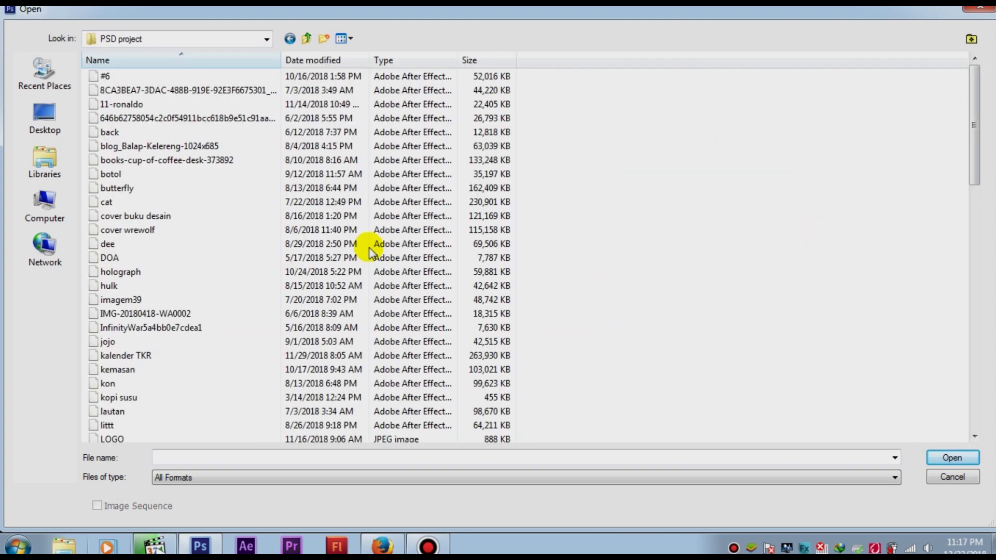
click(171, 404)
scroll(172, 383, down, 4)
scroll(157, 400, down, 8)
scroll(156, 399, down, 1)
double_click(144, 373)
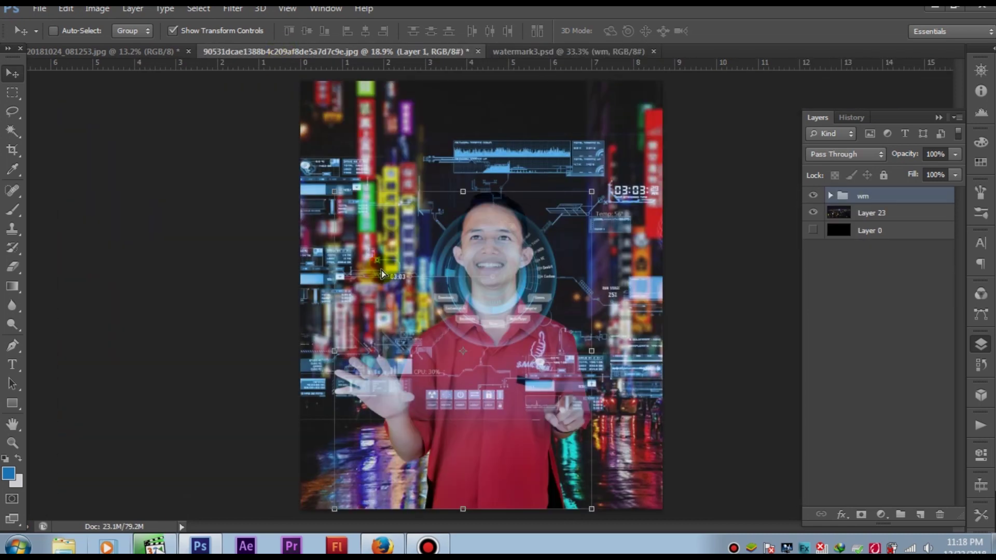
Drag the wm logo group into the street composite, shrink it and place it bottom-left.
drag(282, 50, 381, 269)
drag(681, 79, 434, 291)
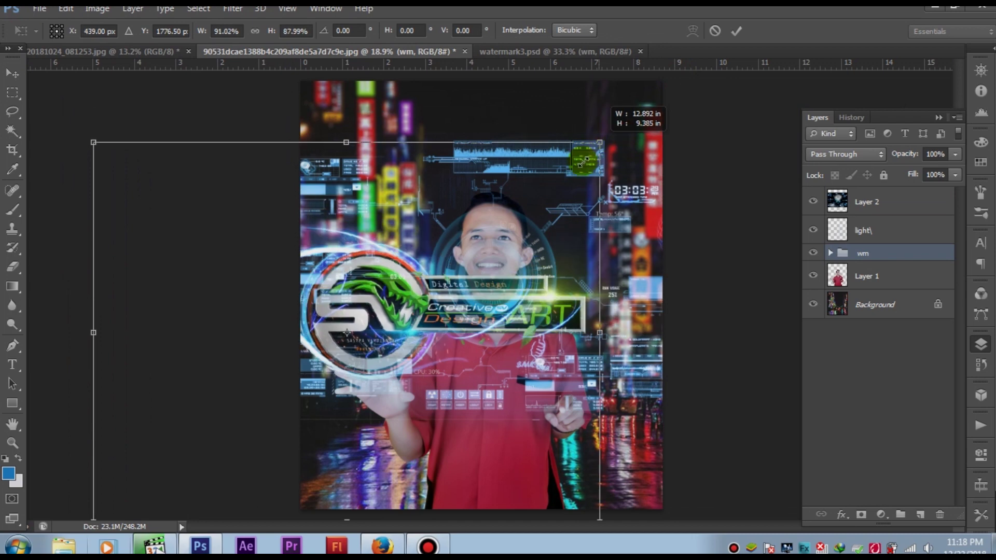
click(735, 32)
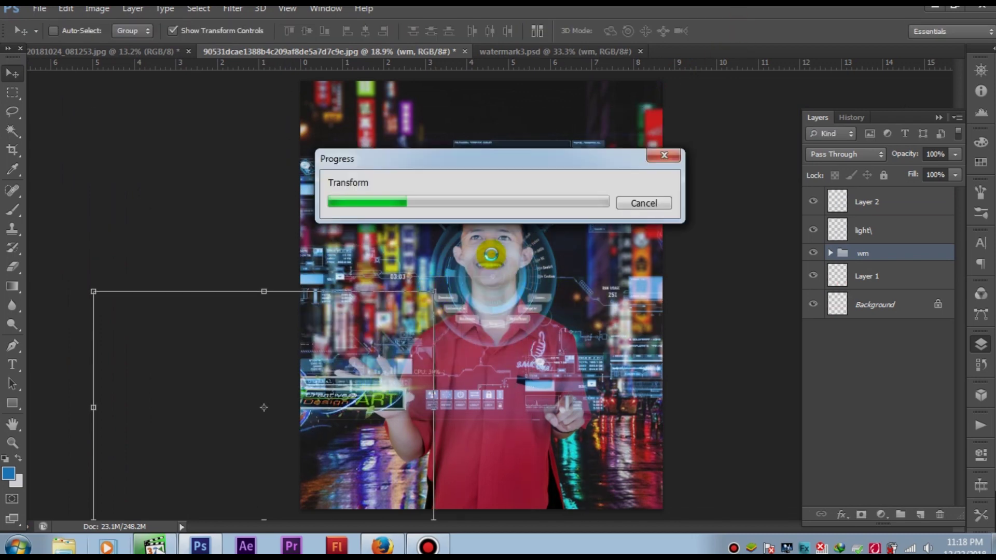
drag(355, 364, 416, 422)
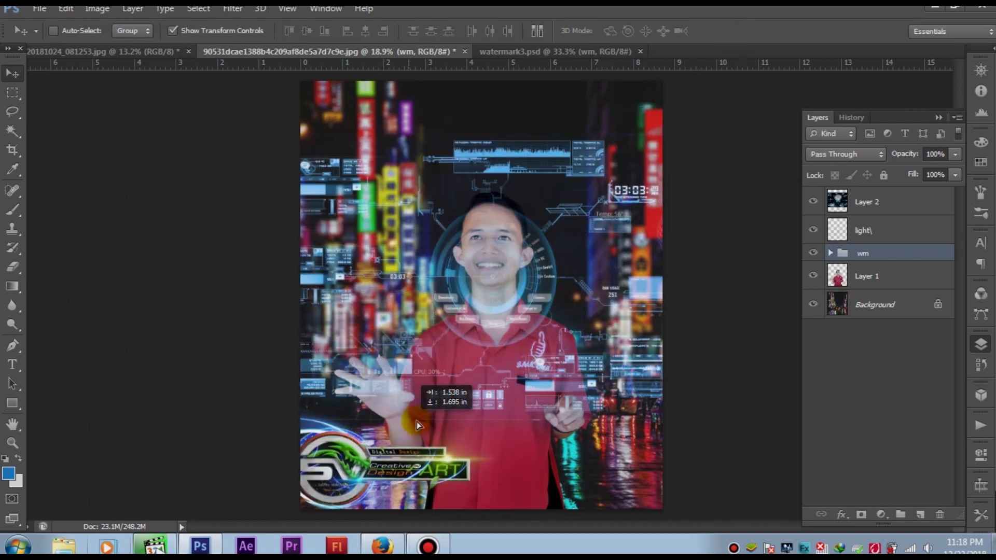
key(ctrl+t)
mouse_move(503, 360)
mouse_down()
mouse_move(446, 385)
mouse_move(462, 388)
mouse_up()
click(936, 156)
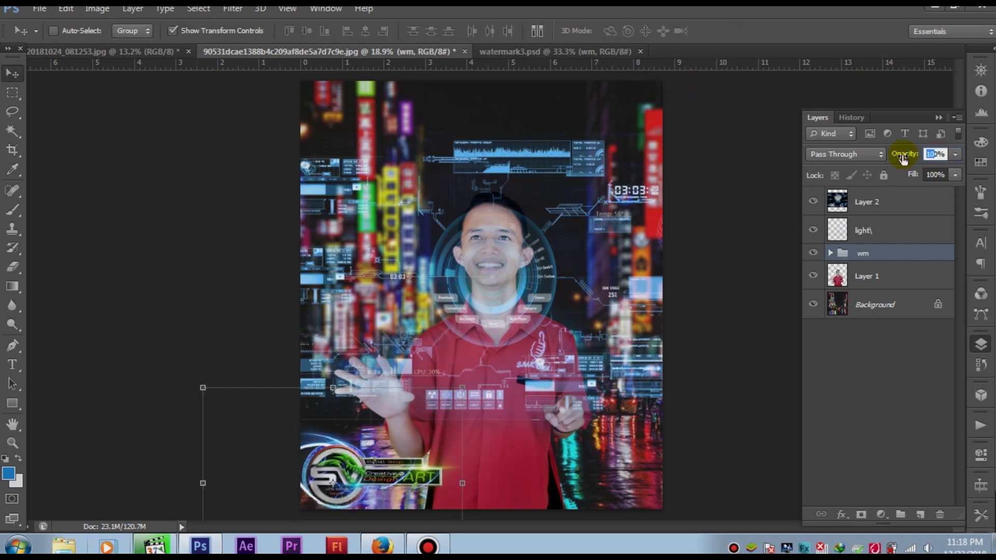
text(80)
Bring up the Open dialog again and navigate to the foto folder.
scroll(386, 186, up, 1)
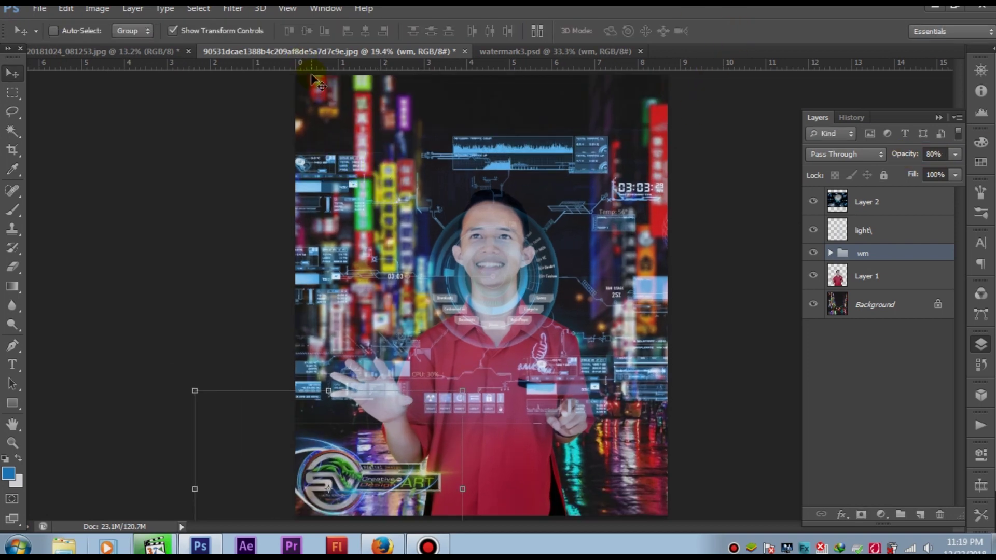
click(39, 8)
click(49, 35)
click(167, 38)
click(133, 156)
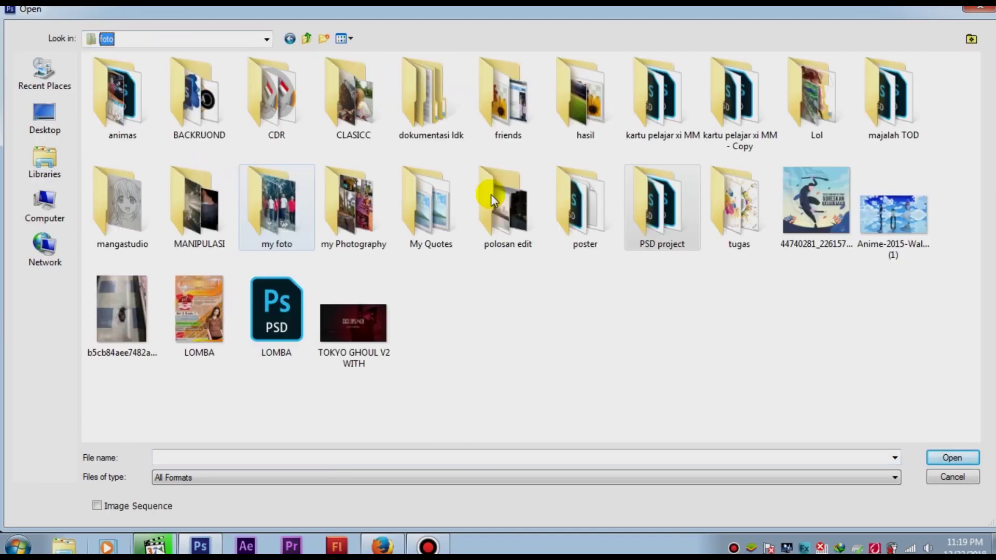
Open the fire sparks over black PNG from the polosan edit PNG folder.
double_click(506, 213)
double_click(668, 89)
scroll(652, 160, down, 10)
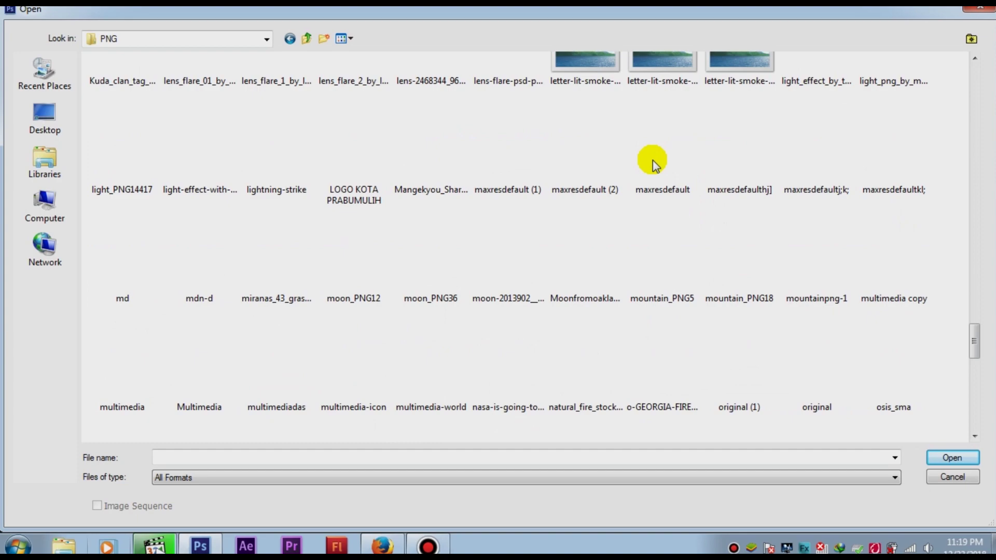
scroll(652, 160, down, 10)
click(529, 179)
click(641, 162)
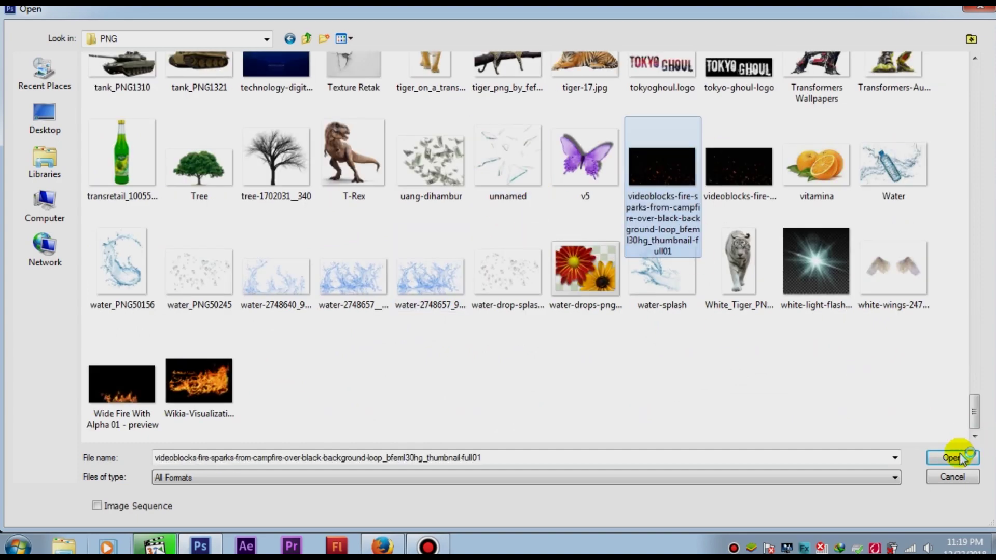
click(952, 458)
Place the sparks along the composite's bottom, set them to Screen, and duplicate the layer.
drag(563, 285, 371, 191)
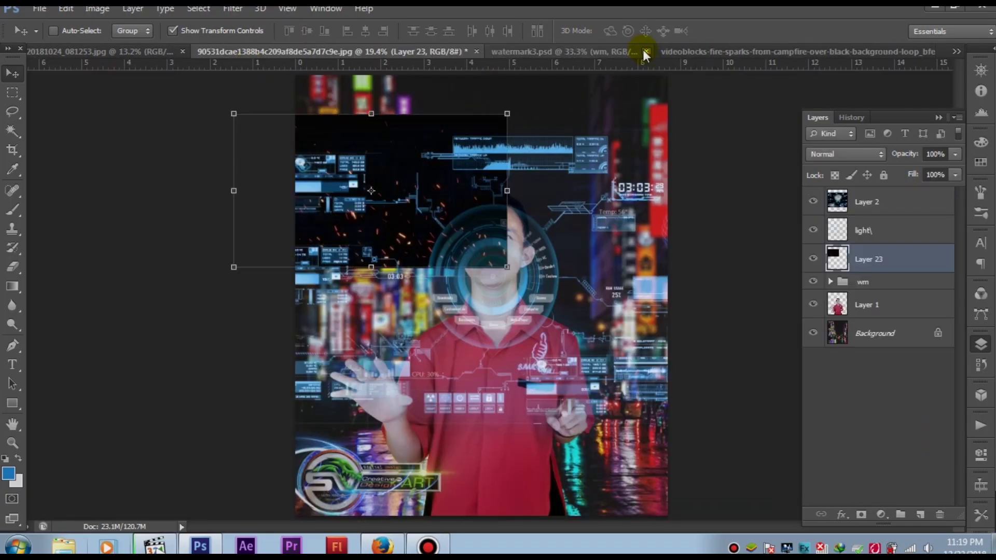
click(646, 52)
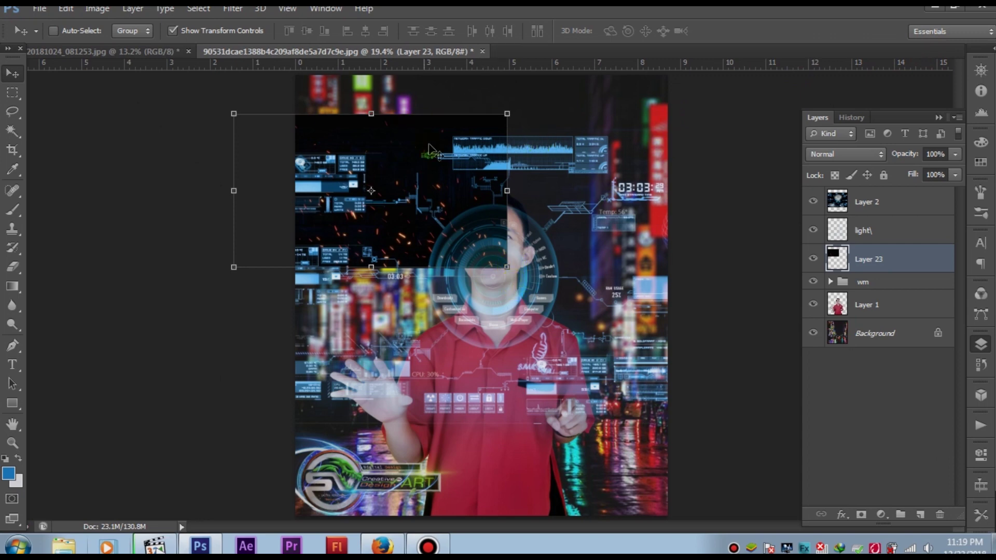
drag(435, 182, 436, 436)
mouse_move(385, 367)
mouse_down()
mouse_move(385, 395)
mouse_move(637, 428)
mouse_up()
key(Return)
click(823, 154)
click(830, 270)
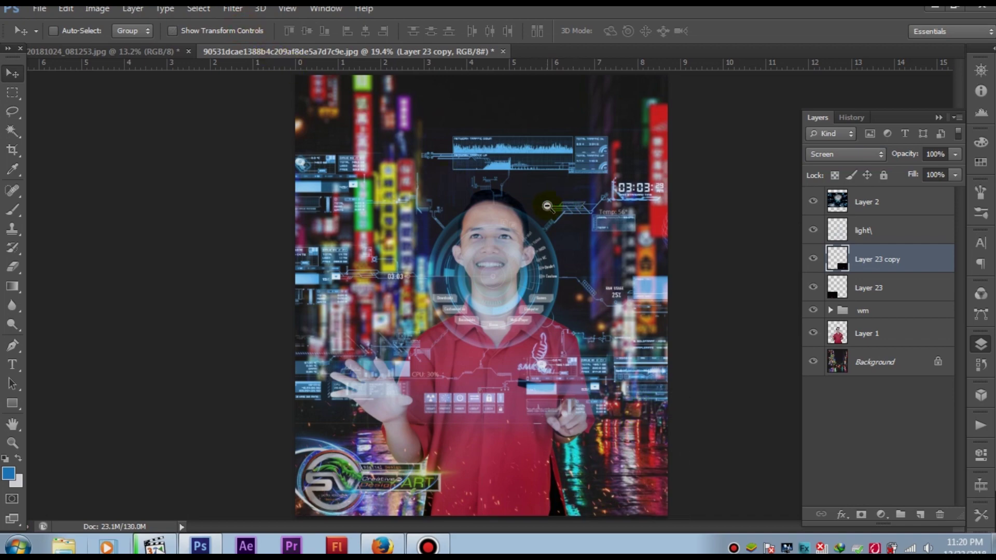
mouse_move(559, 186)
mouse_down()
mouse_move(400, 184)
mouse_move(540, 245)
mouse_move(512, 300)
mouse_up()
Erase the red fringe along the shoulder edge of Layer 1 with a soft eraser.
drag(603, 227, 499, 345)
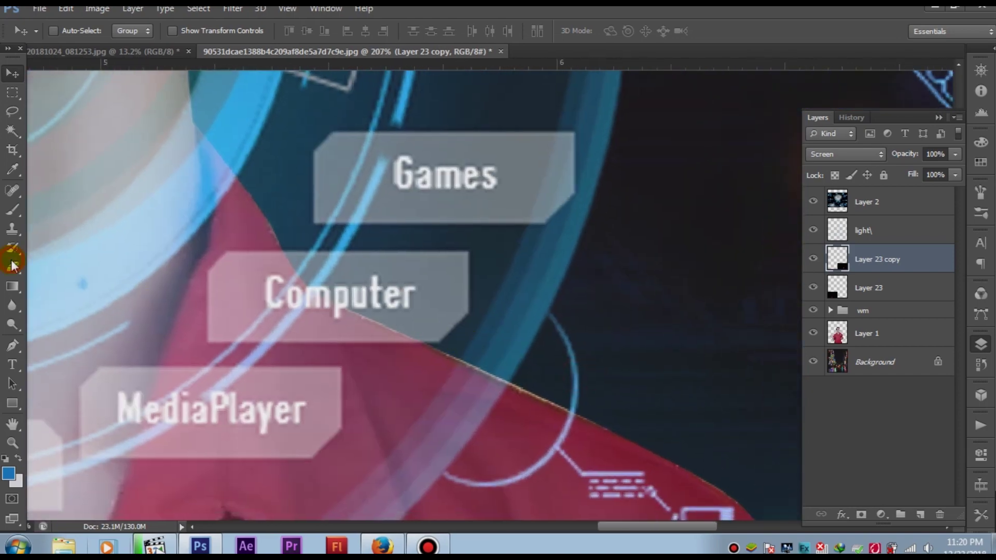
click(12, 266)
right_click(441, 298)
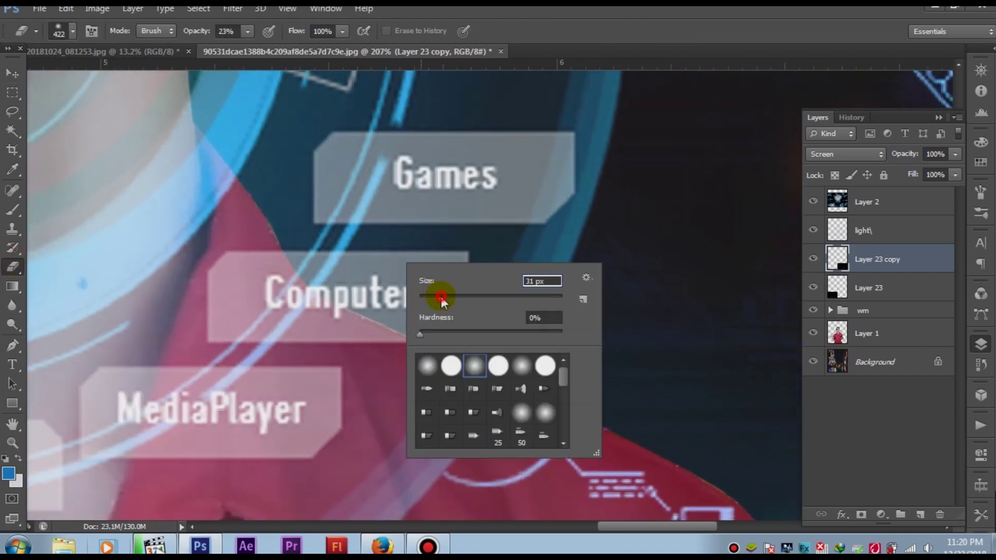
key(Escape)
ctrl+click(674, 326)
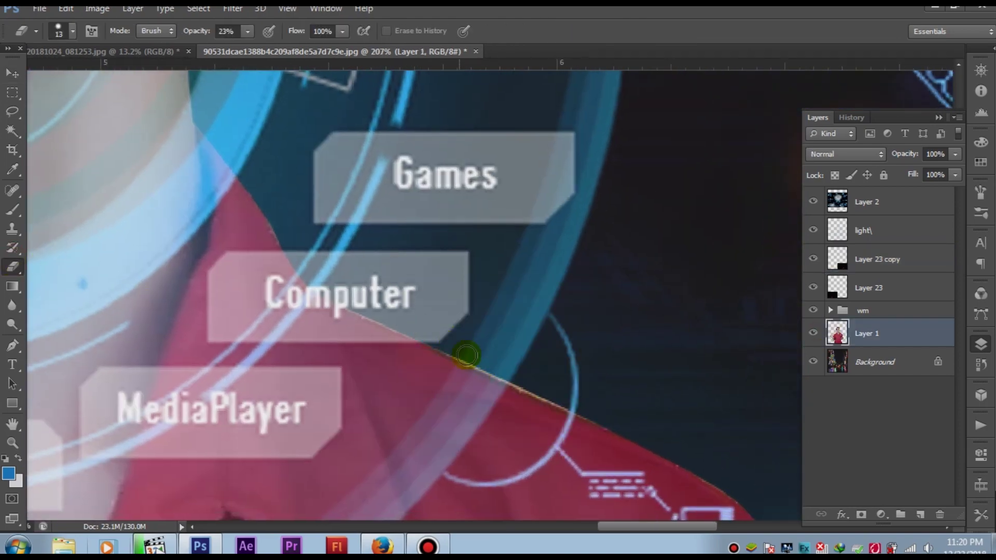
drag(449, 350, 496, 367)
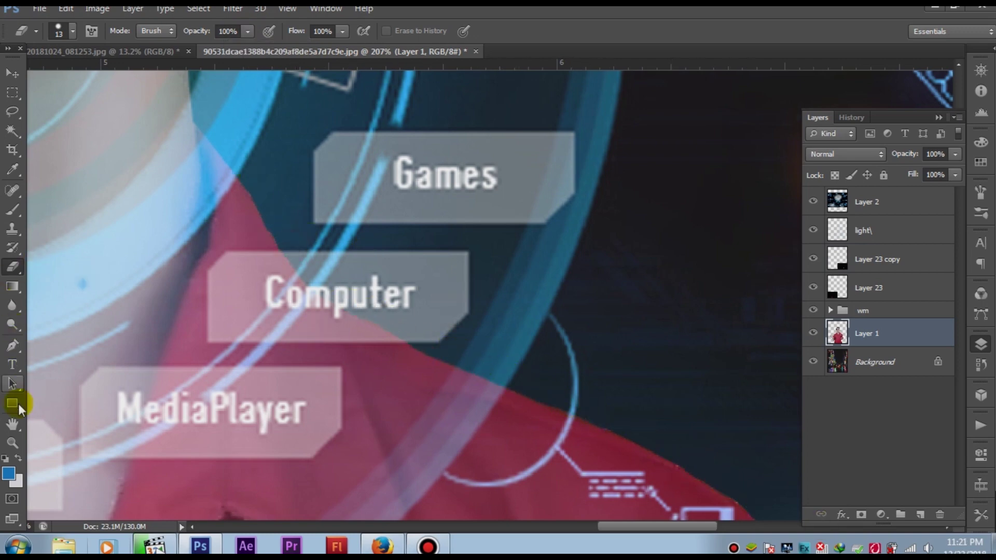
Soften the shoulder cutout edge with an 80 px, 100% strength Blur brush.
click(12, 306)
mouse_move(356, 296)
mouse_down()
mouse_move(334, 222)
mouse_move(492, 166)
mouse_up()
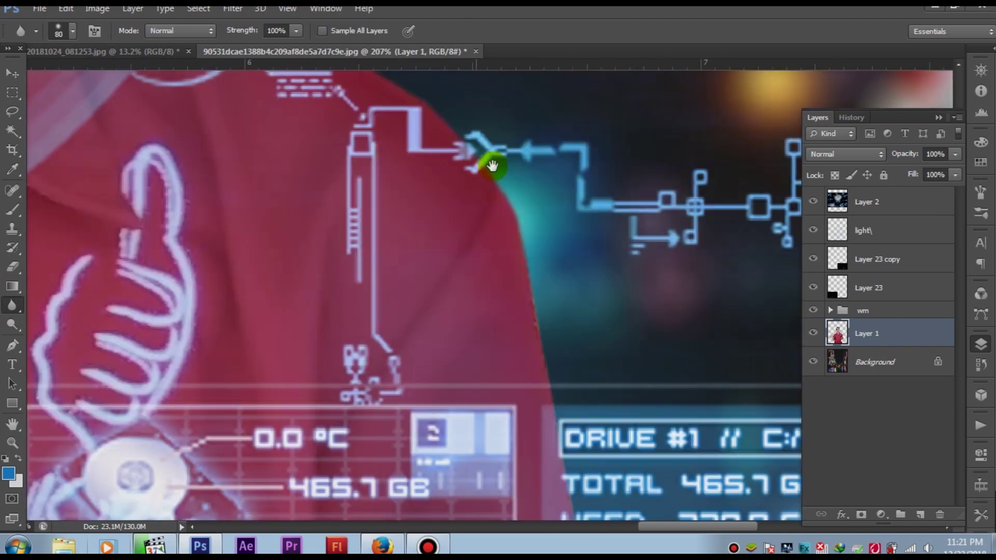
scroll(492, 166, down, 3)
scroll(507, 156, down, 3)
scroll(570, 467, down, 3)
scroll(439, 294, down, 3)
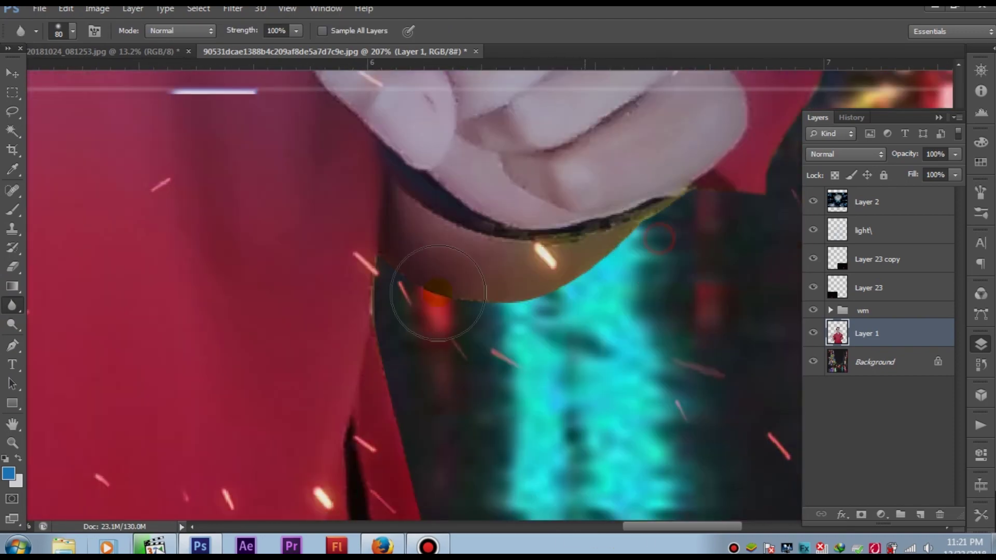
scroll(412, 452, down, 3)
scroll(519, 384, down, 3)
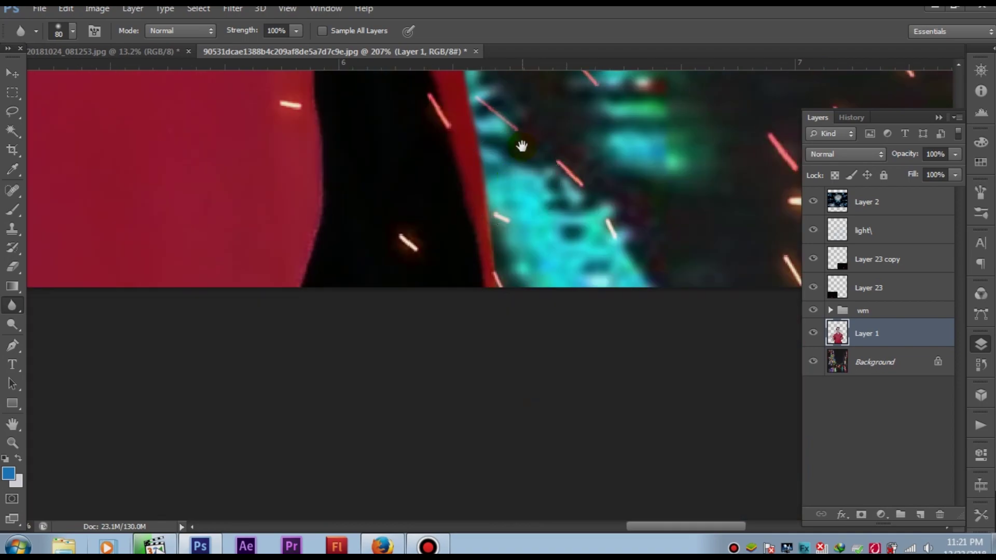
scroll(455, 281, down, 1)
scroll(454, 260, left, 5)
scroll(356, 334, up, 2)
scroll(412, 184, up, 3)
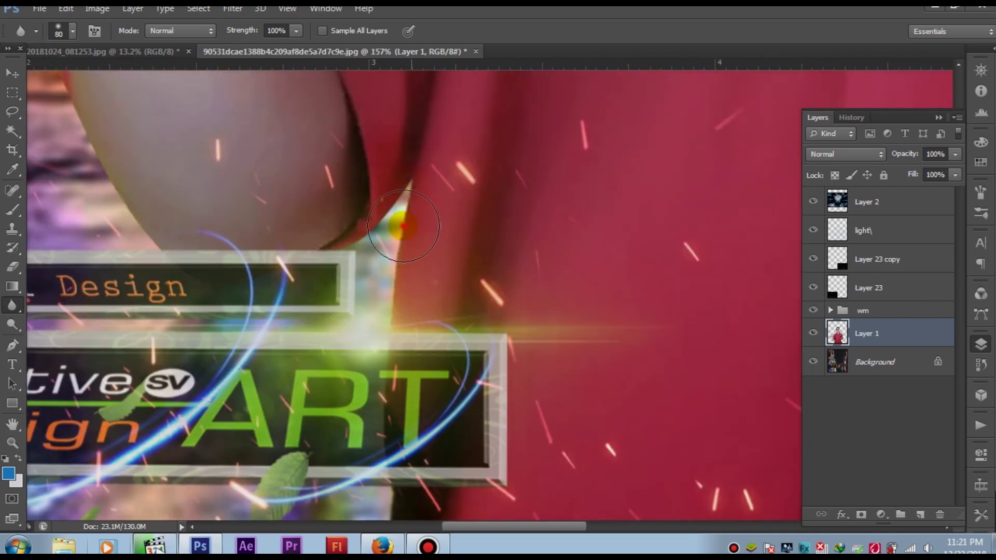
Blur the cutout edges along the man's hand and head.
drag(120, 147, 299, 247)
mouse_move(88, 104)
mouse_down()
mouse_move(103, 249)
mouse_move(326, 400)
mouse_up()
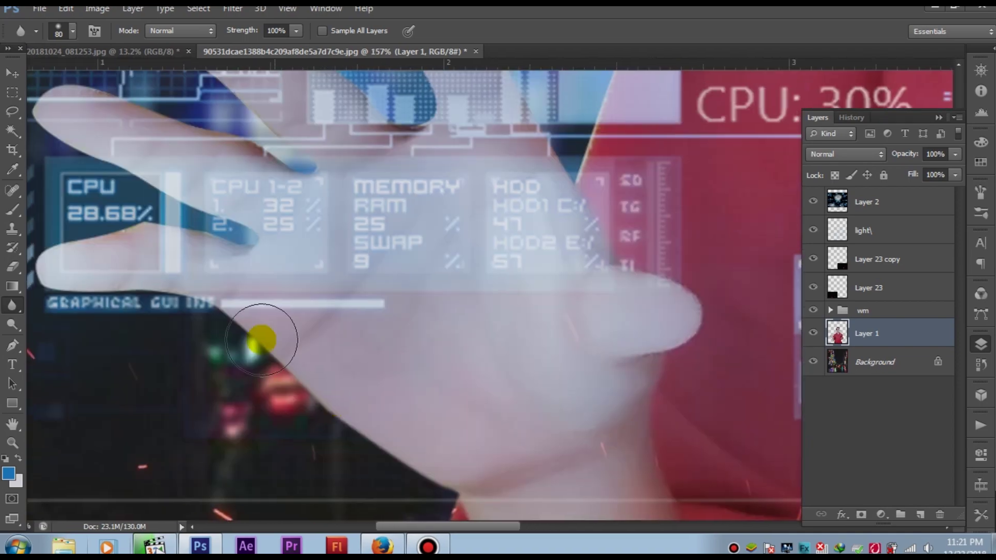
scroll(286, 207, up, 3)
scroll(285, 207, left, 2)
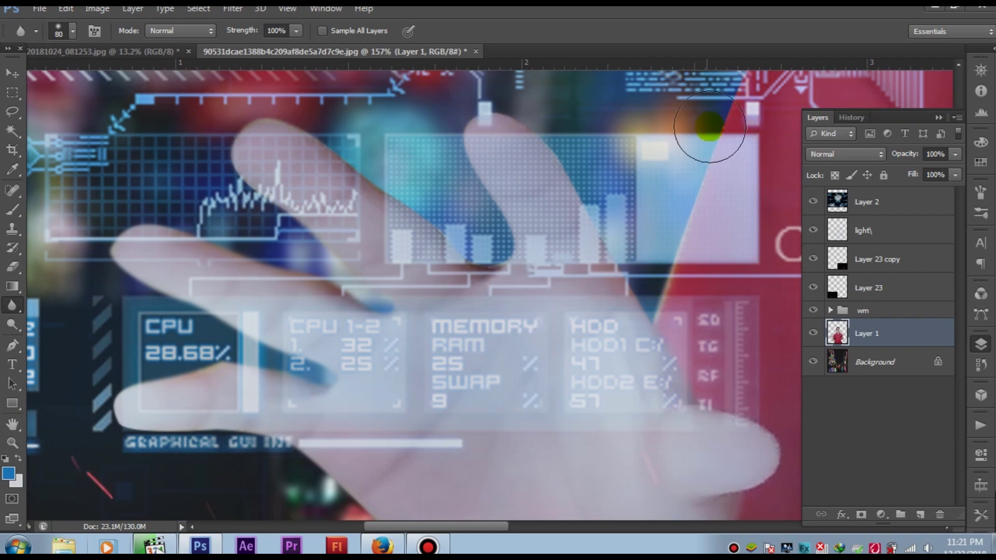
scroll(713, 106, right, 5)
scroll(483, 379, right, 5)
scroll(583, 289, up, 1)
scroll(582, 289, up, 3)
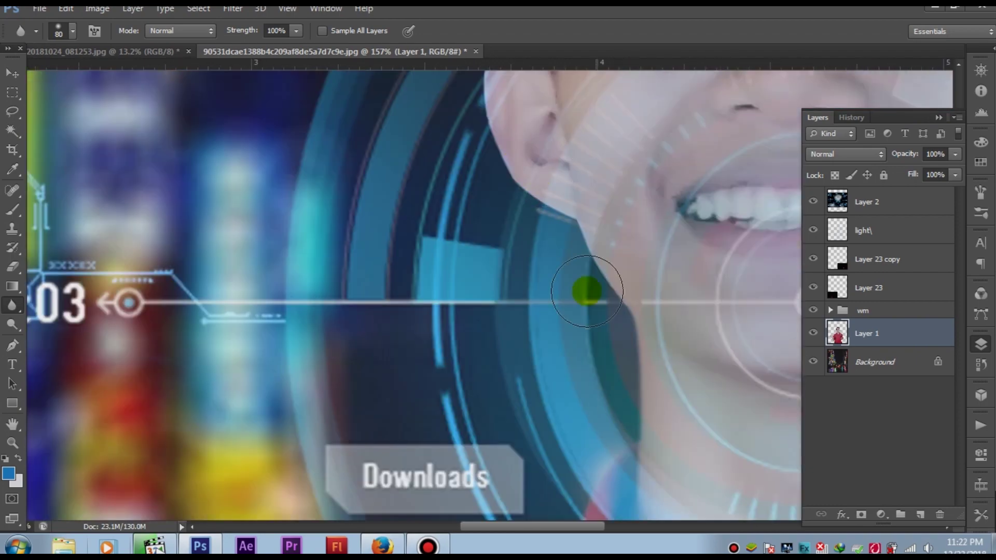
scroll(569, 253, up, 3)
scroll(627, 411, up, 3)
scroll(585, 389, up, 2)
scroll(357, 338, right, 3)
scroll(690, 378, right, 1)
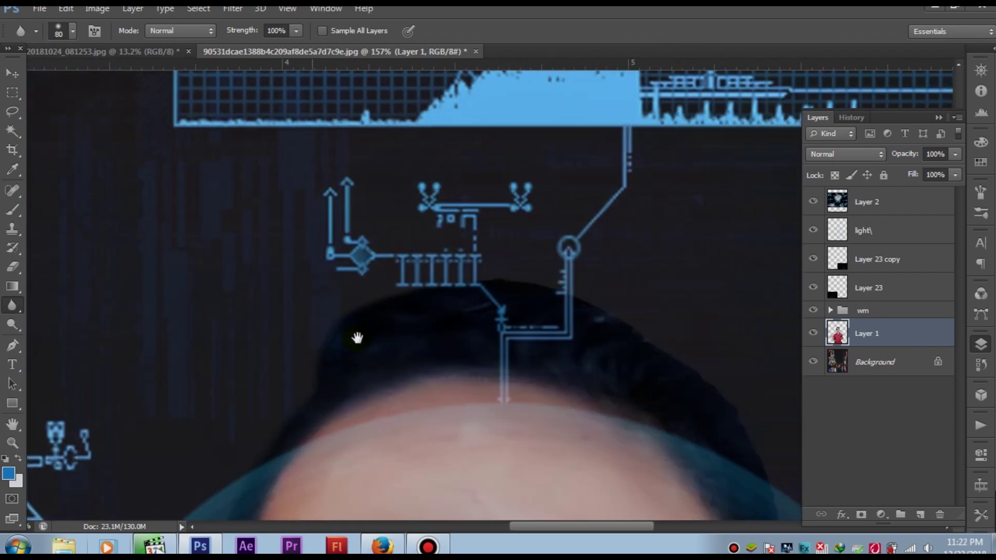
scroll(689, 377, down, 3)
scroll(426, 406, right, 5)
scroll(345, 411, down, 3)
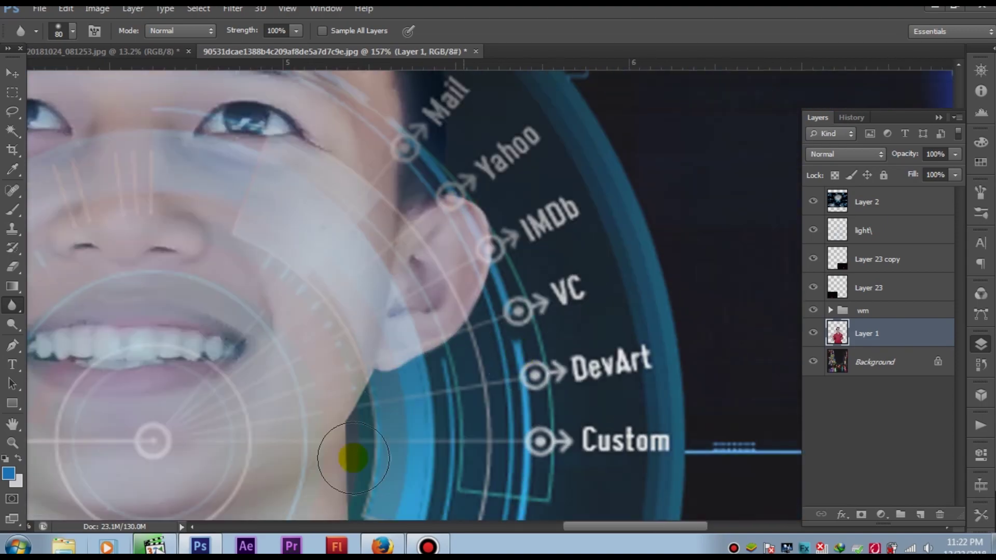
scroll(416, 412, down, 1)
scroll(416, 412, down, 1)
key(v)
scroll(273, 228, down, 3)
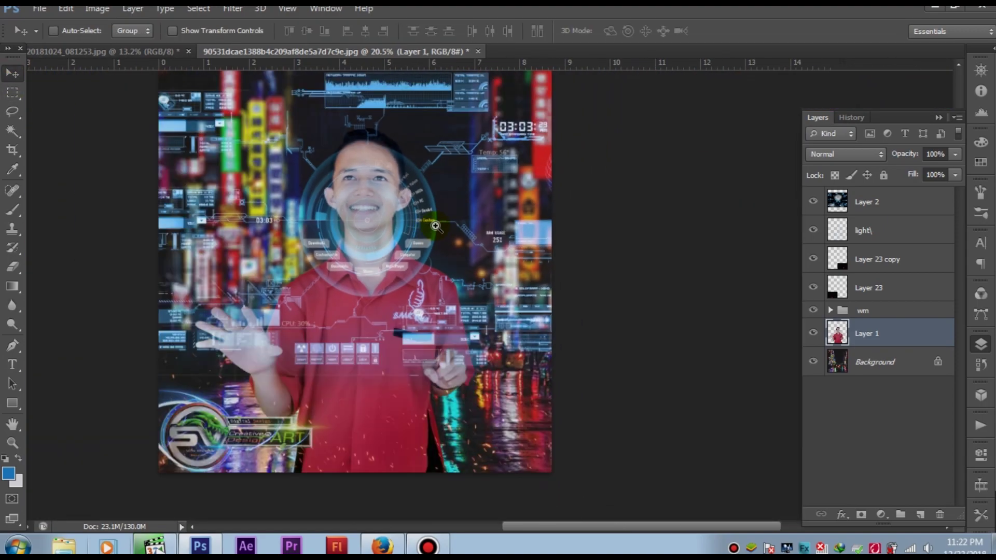
Add a 'thanks for watcing' text line near the top of the image.
scroll(478, 263, up, 3)
scroll(560, 240, up, 2)
scroll(470, 258, down, 3)
scroll(470, 257, down, 5)
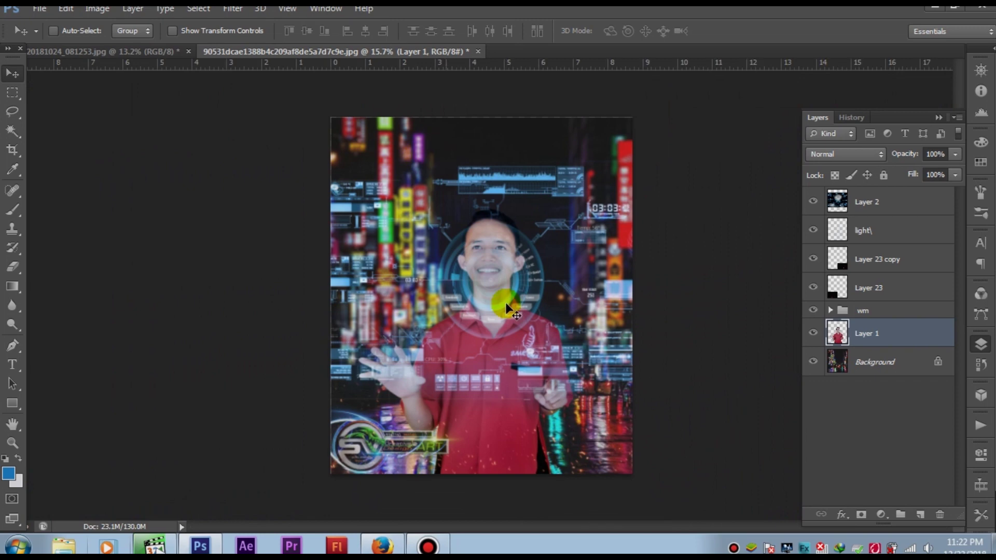
scroll(610, 327, up, 2)
click(13, 365)
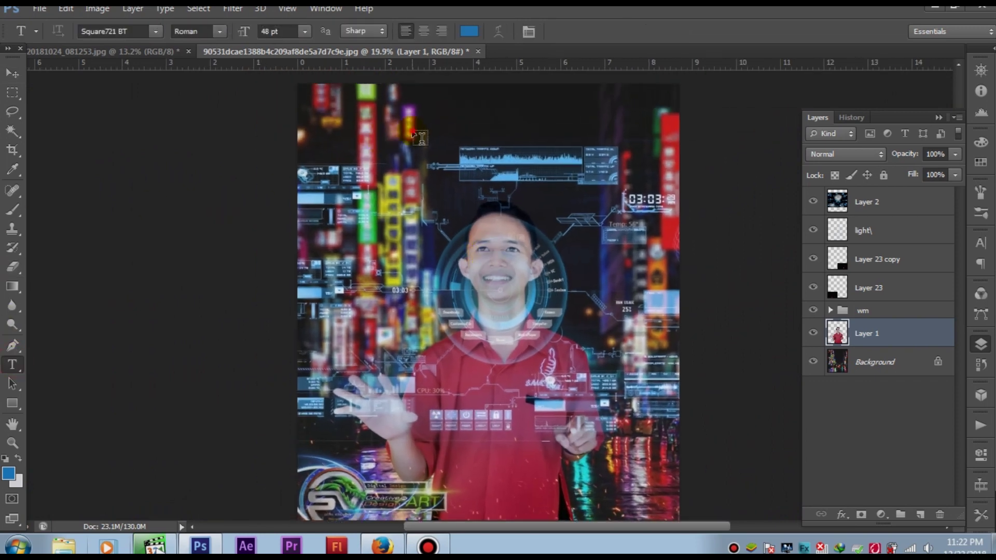
click(442, 127)
text(tha)
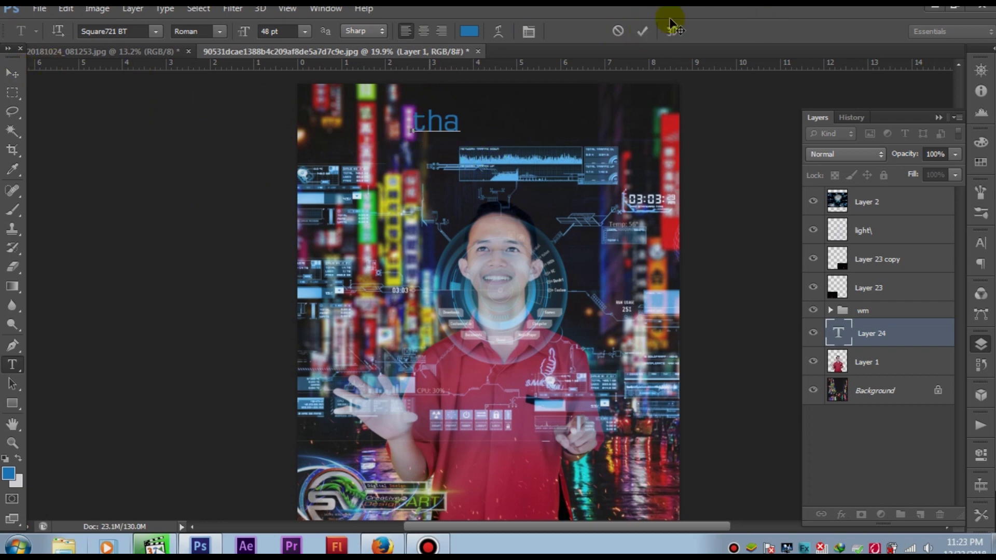
click(643, 32)
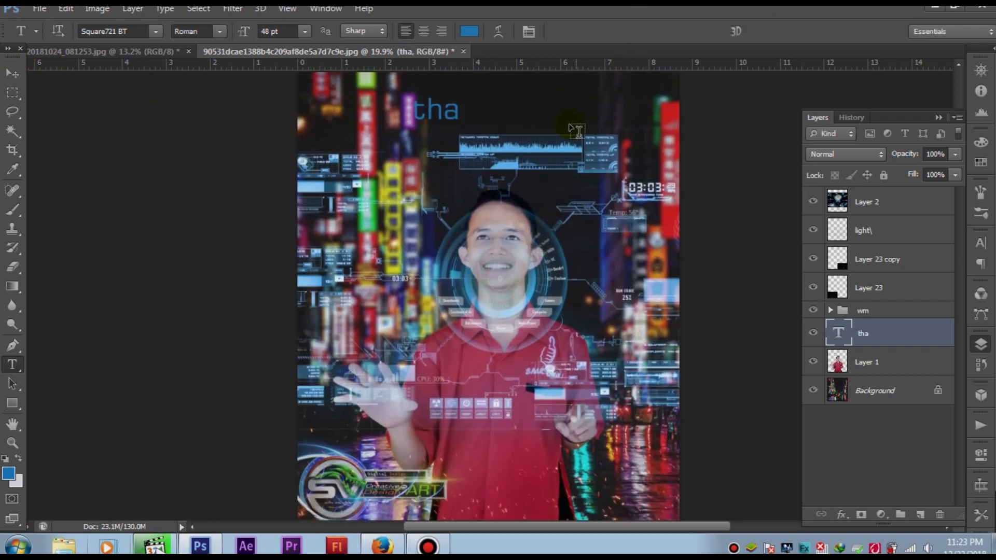
Change the title's text colour to white.
click(469, 31)
click(596, 175)
click(576, 142)
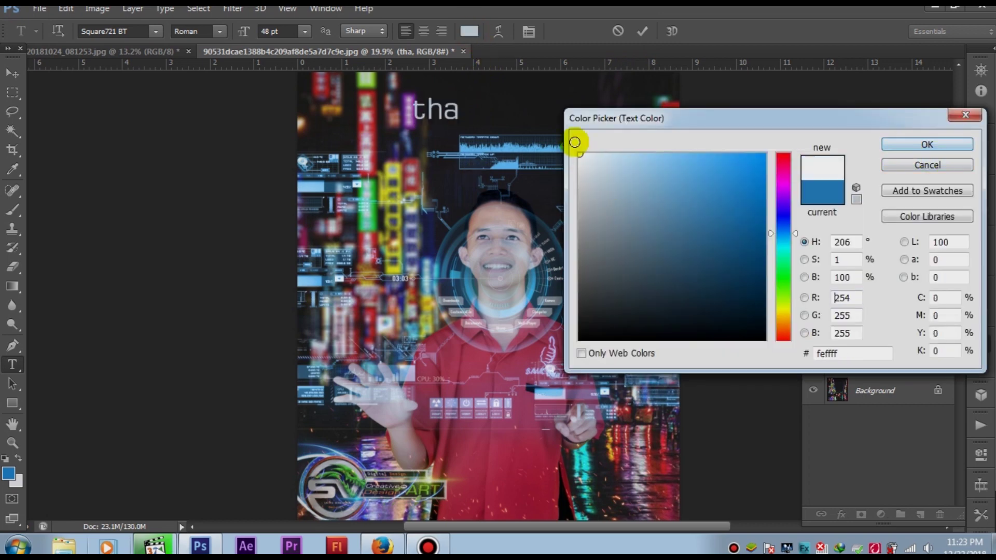
key(Return)
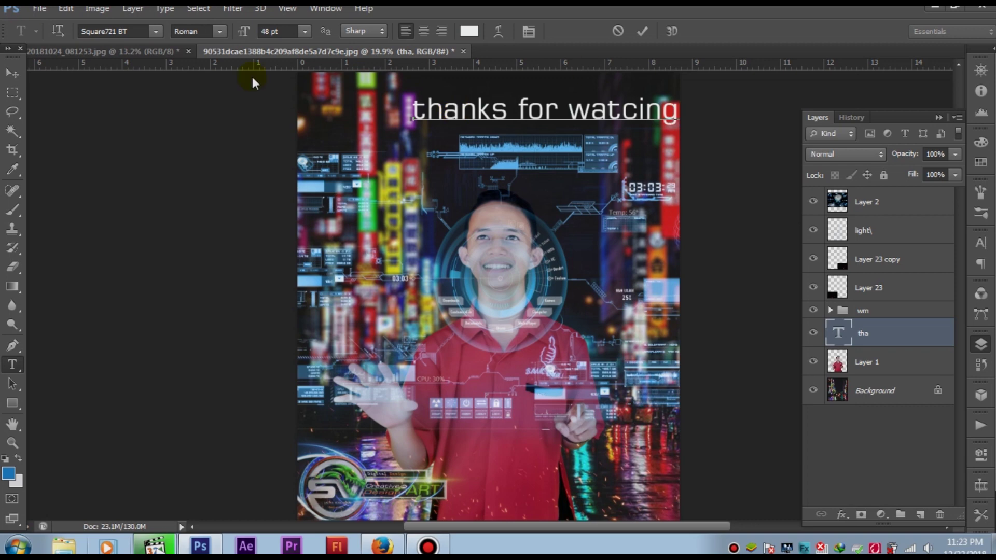
alt+scroll(511, 114, down, 1)
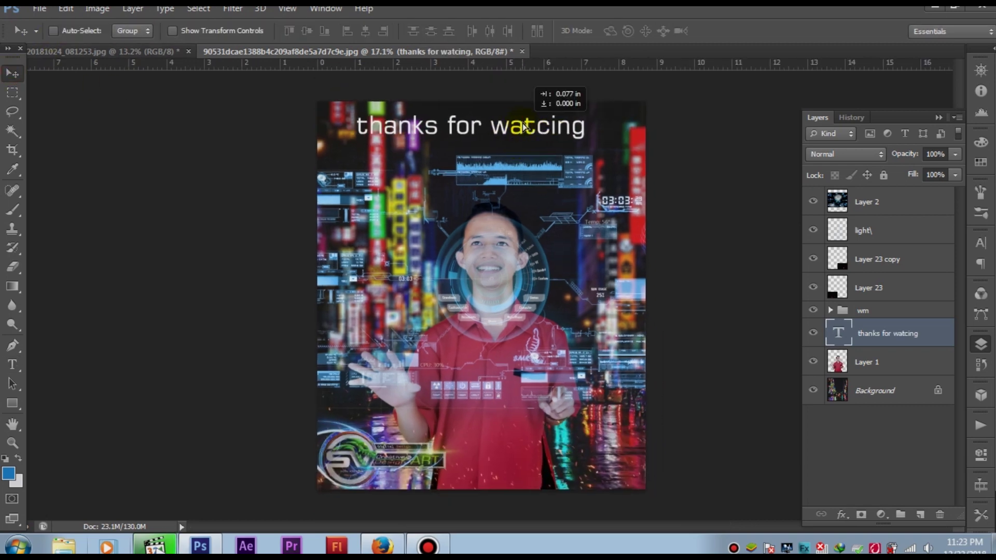